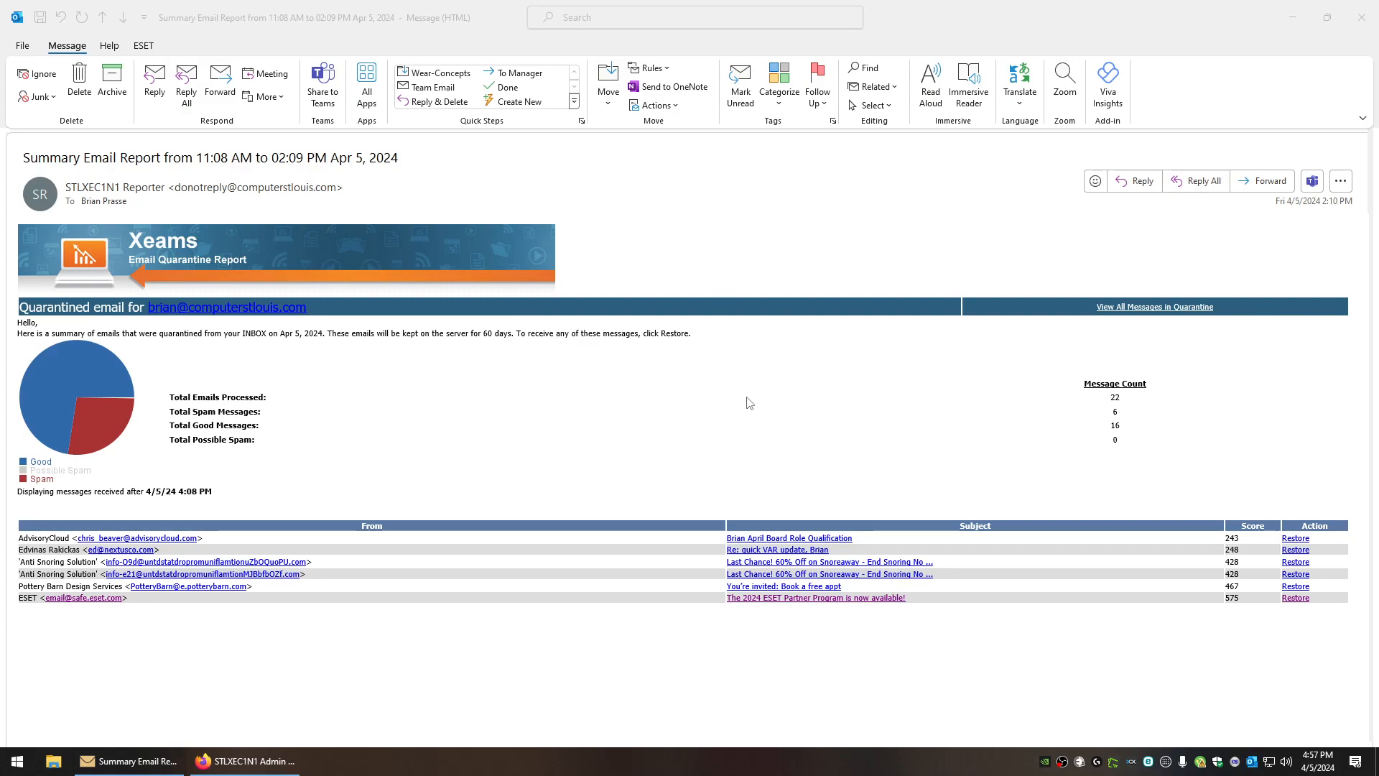
Open all quarantined messages (page 1 of 3) and keep the list sorted by Date
left_click(1185, 309)
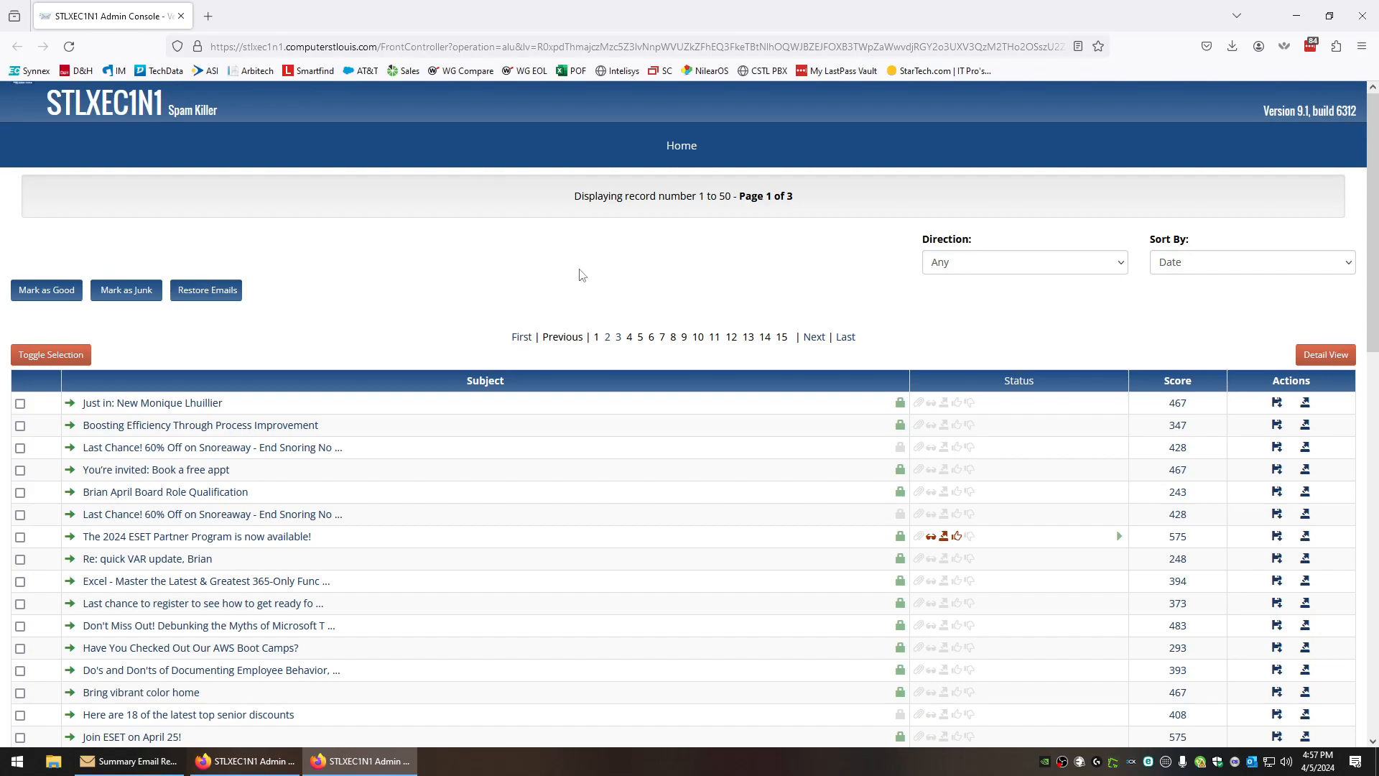
left_click(1199, 266)
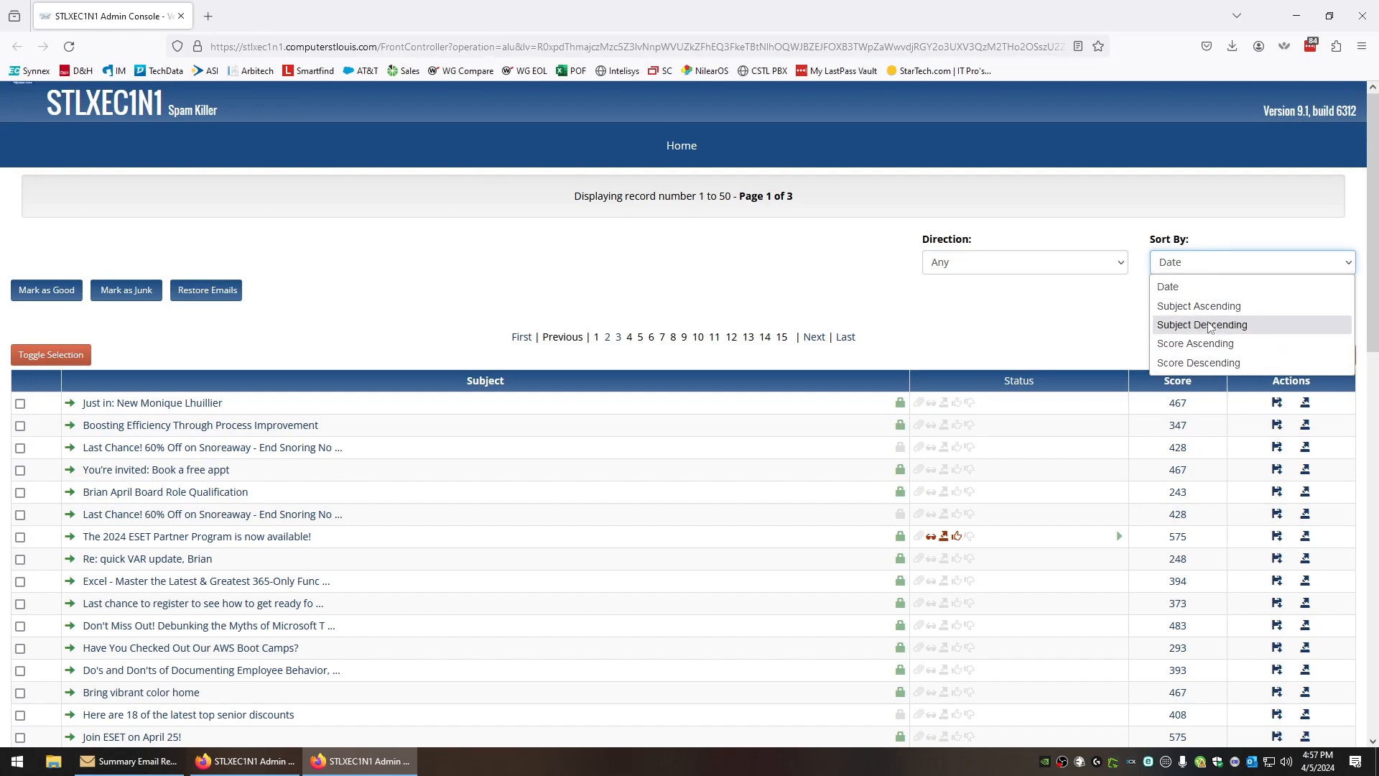
left_click(996, 292)
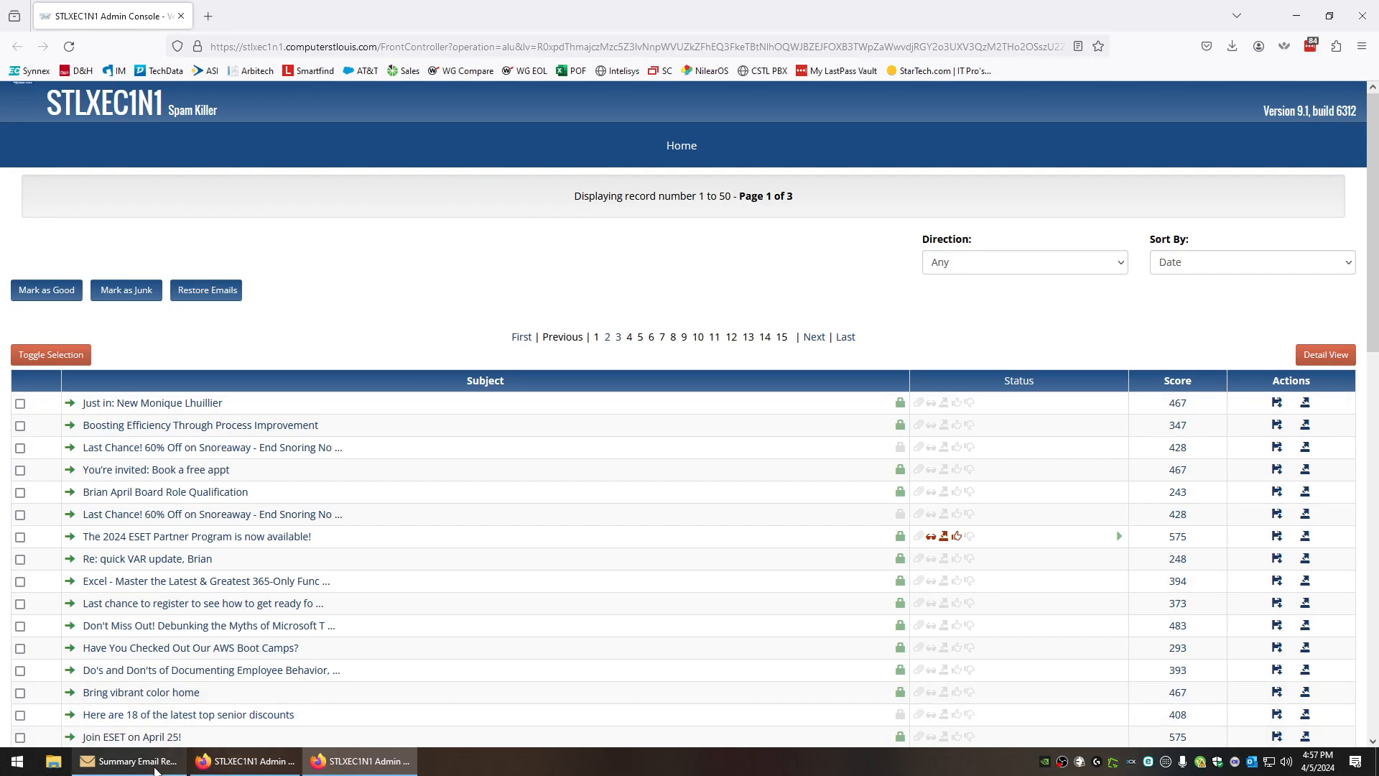
left_click(155, 763)
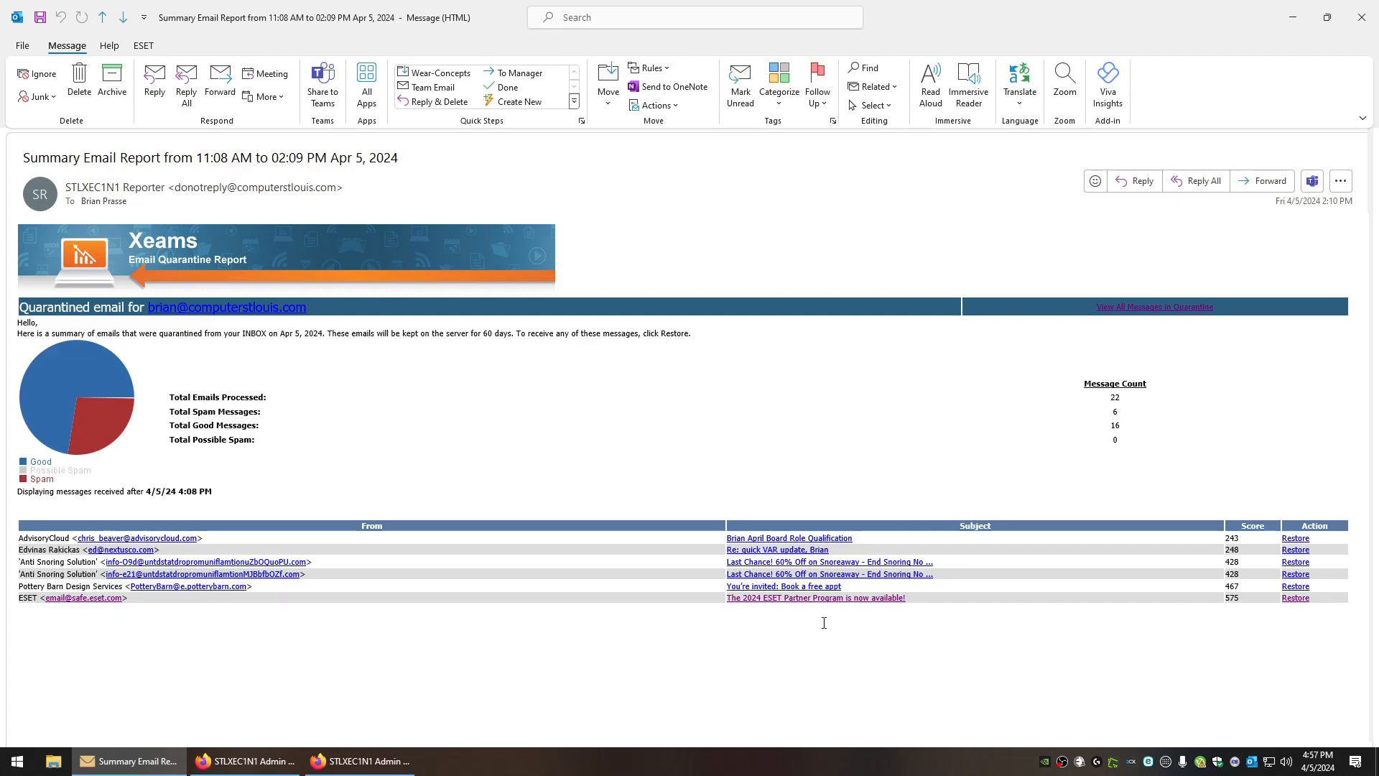
left_click(363, 760)
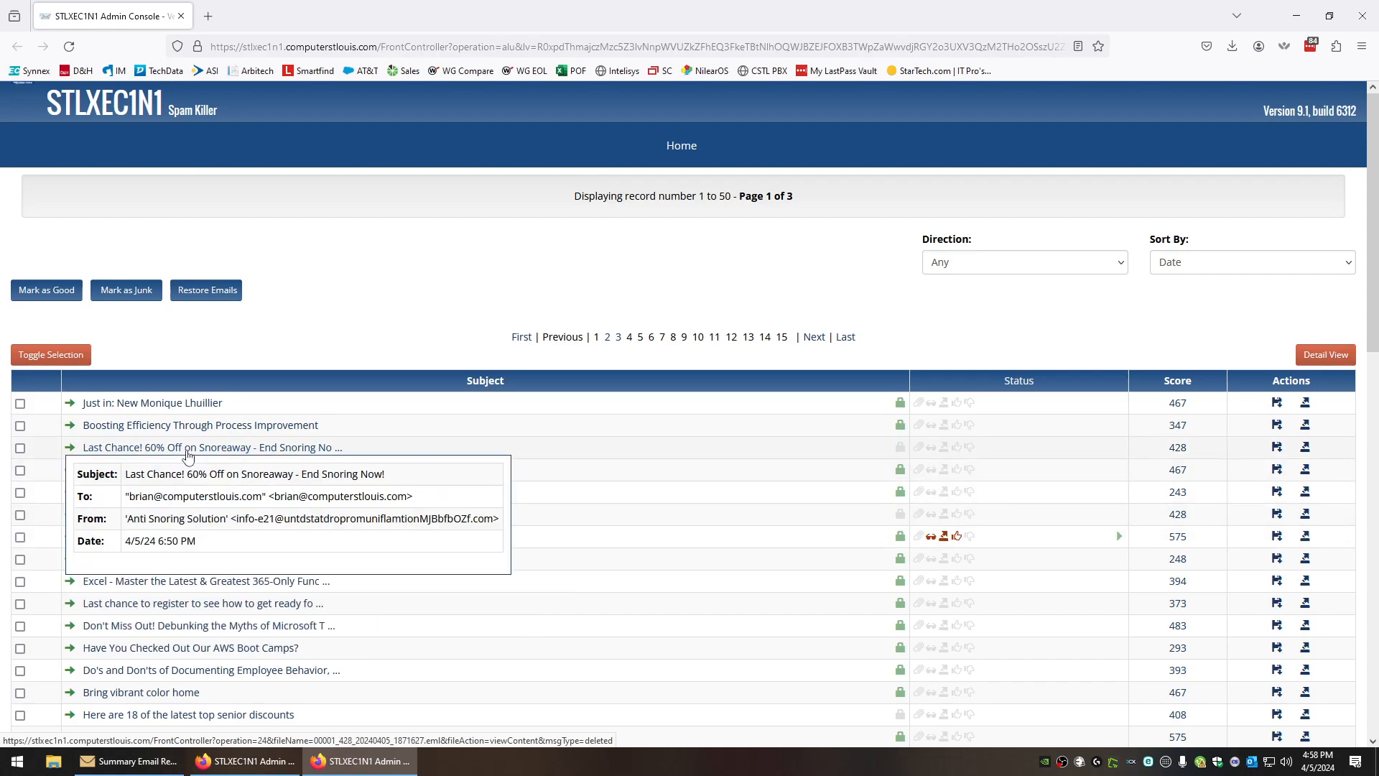
mouse_move(171, 410)
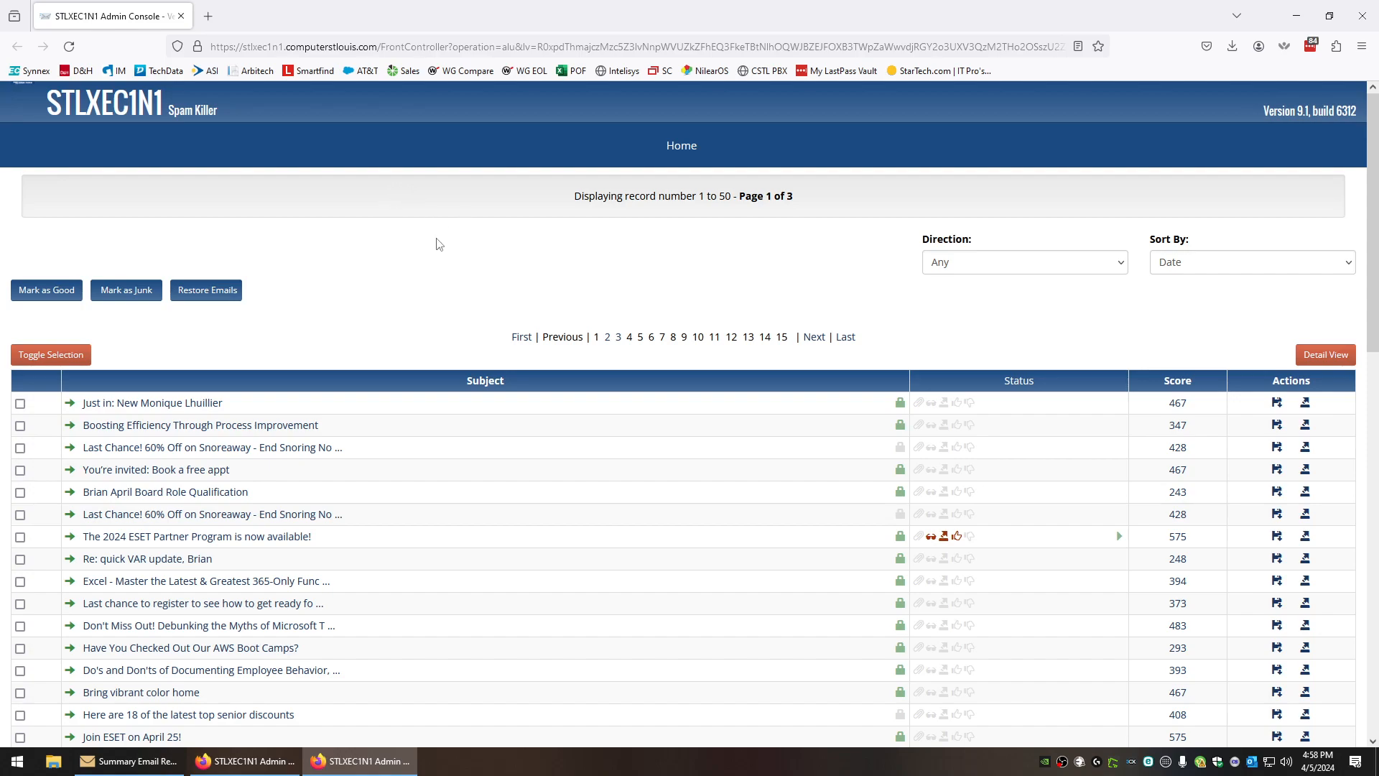
left_click(20, 404)
left_click(20, 447)
left_click(20, 515)
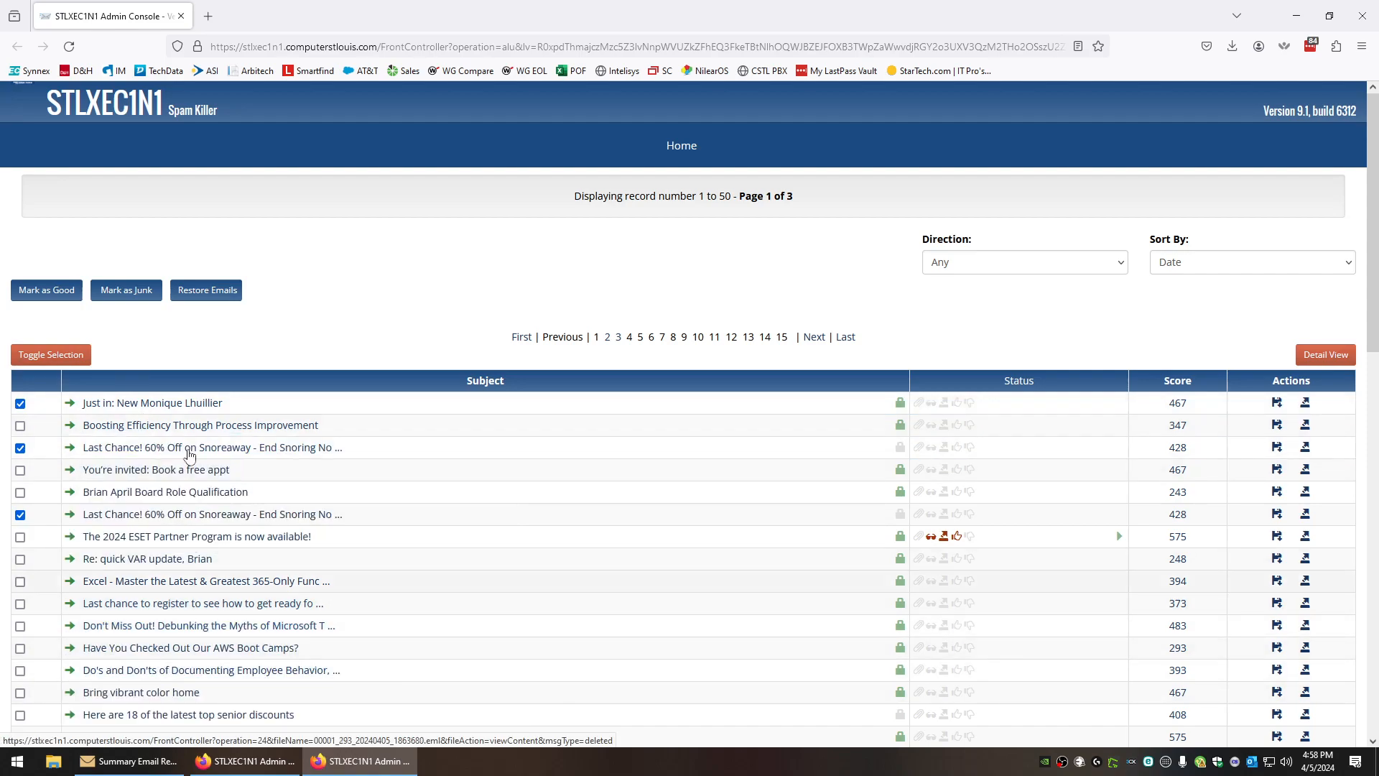
left_click(72, 356)
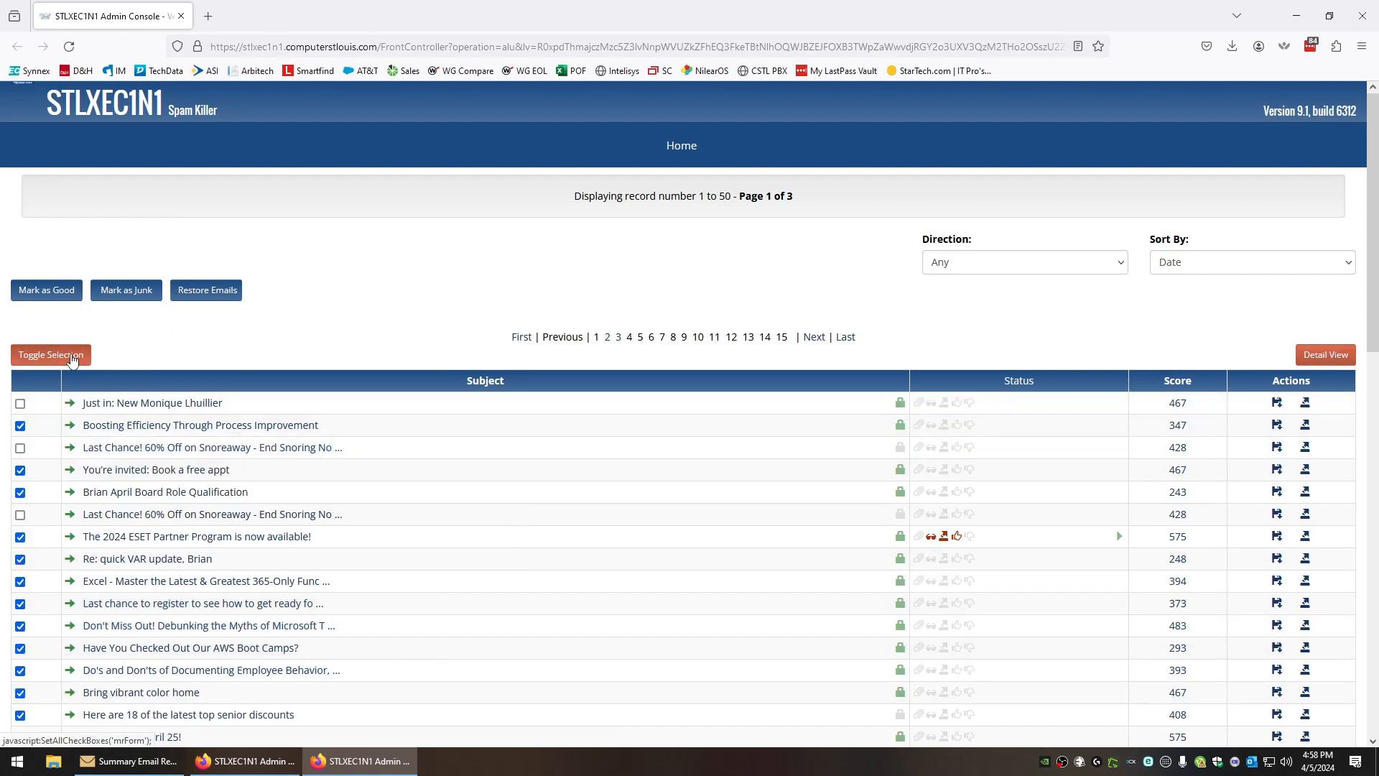
left_click(72, 356)
left_click(72, 356)
left_click(72, 357)
left_click(20, 403)
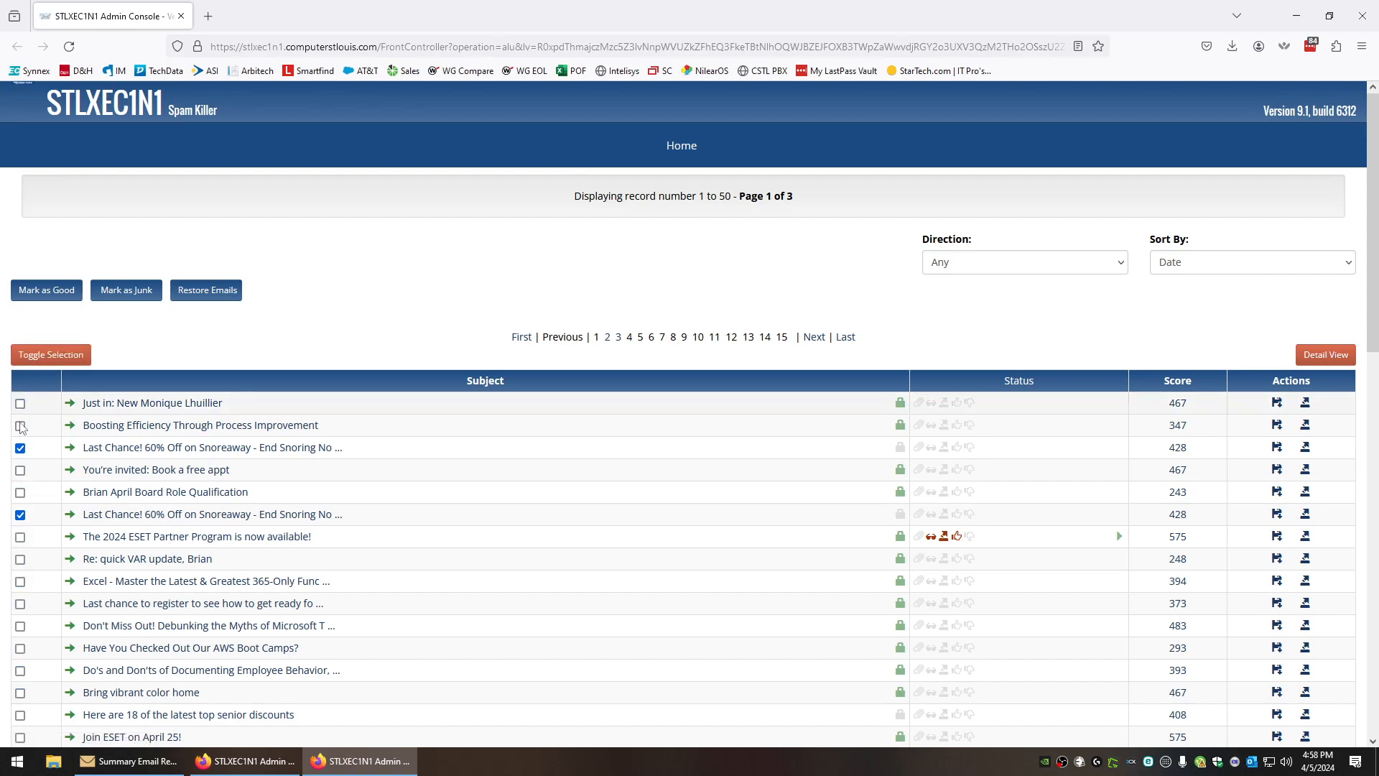
left_click(20, 448)
left_click(20, 515)
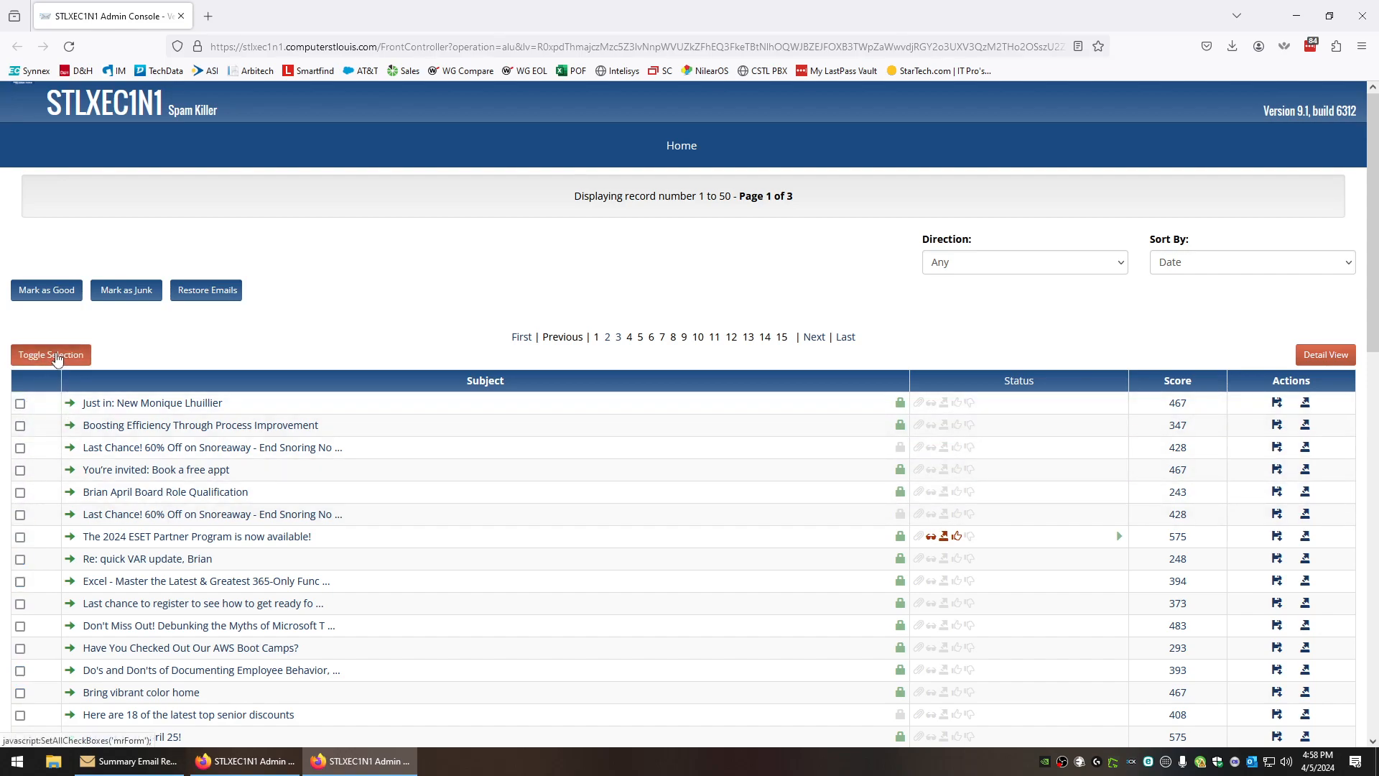
left_click(58, 357)
left_click(58, 357)
left_click(20, 404)
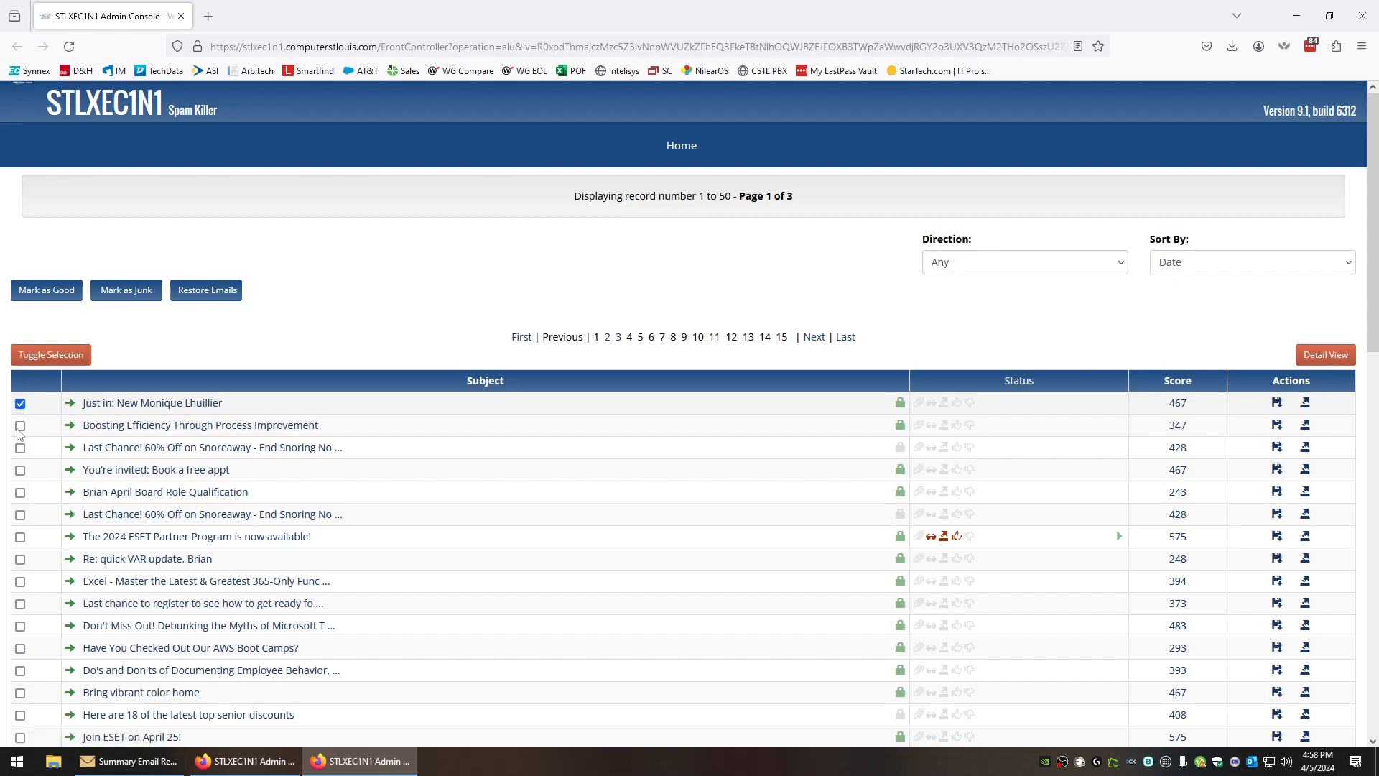
left_click(20, 493)
left_click(20, 559)
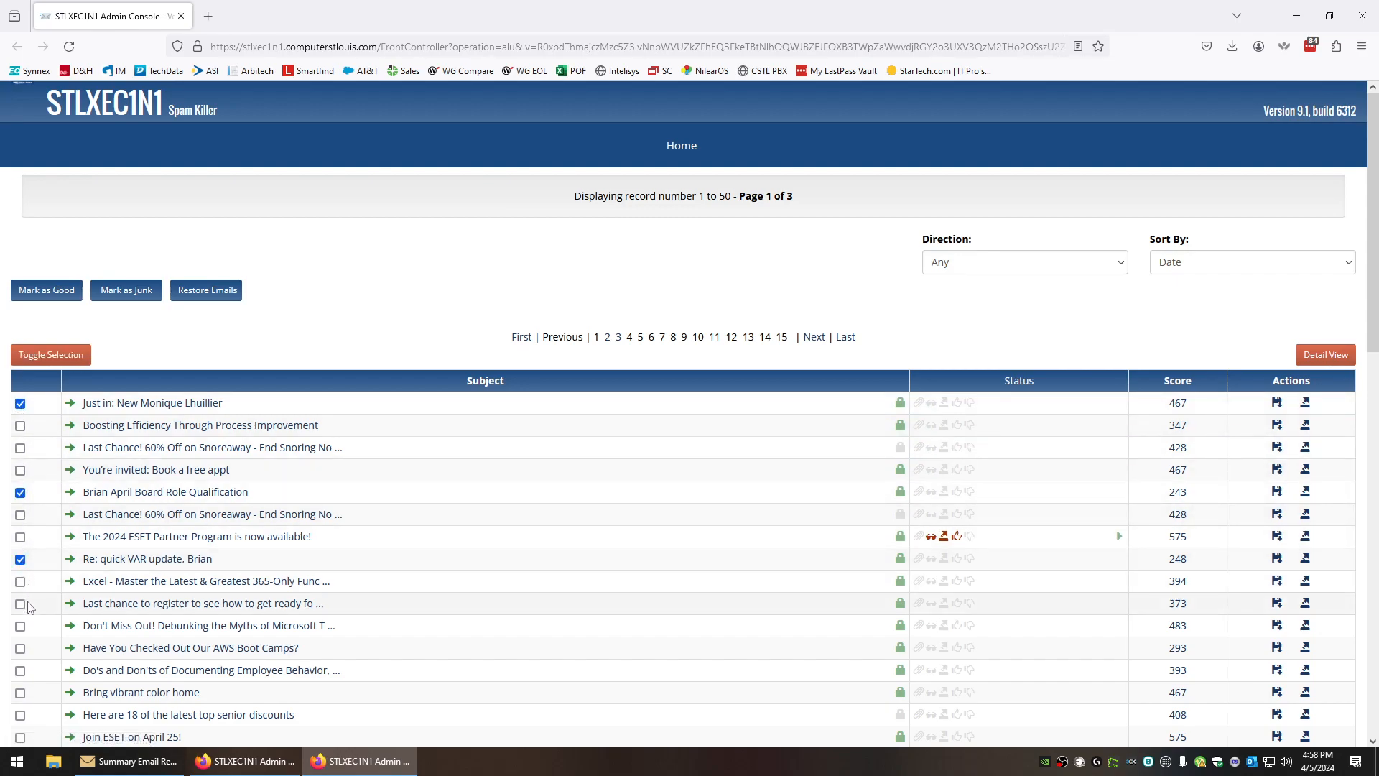
left_click(48, 357)
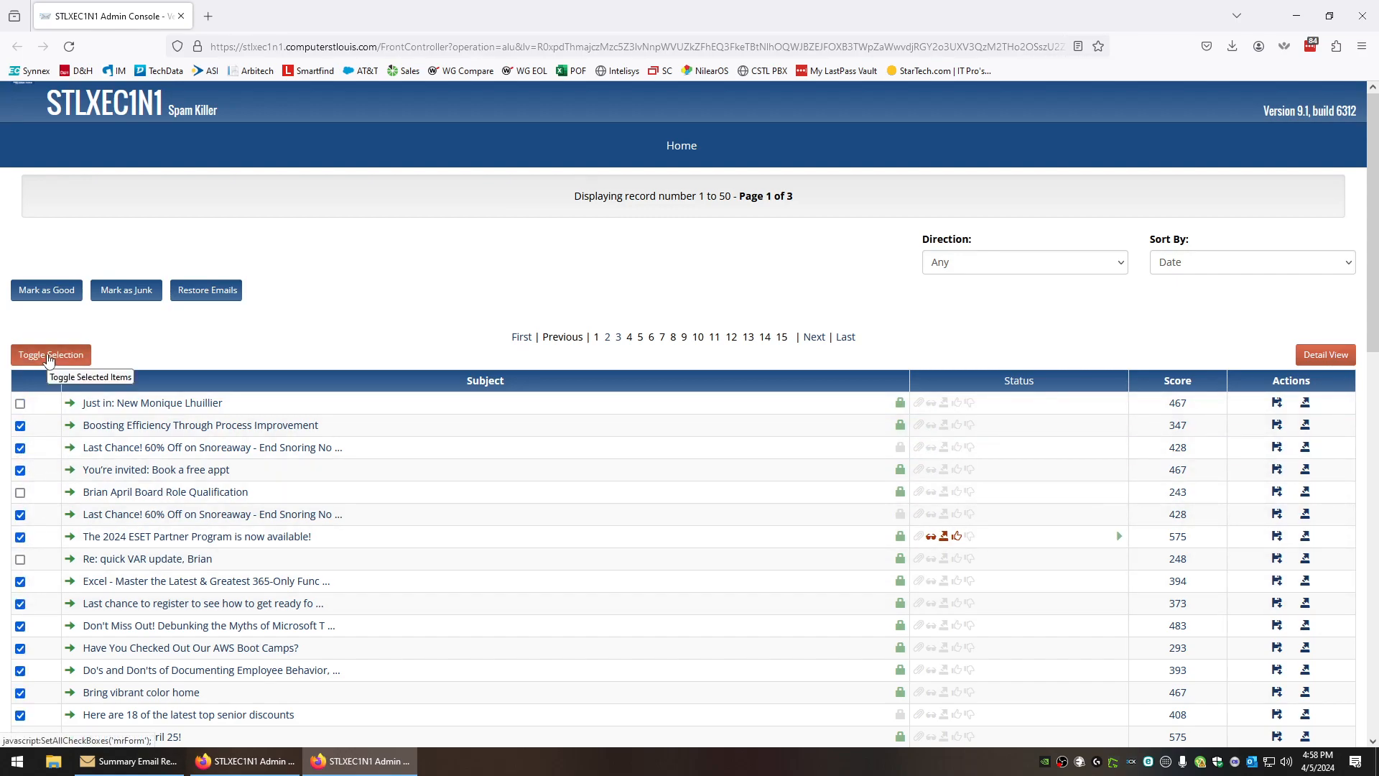
left_click(48, 357)
left_click(20, 404)
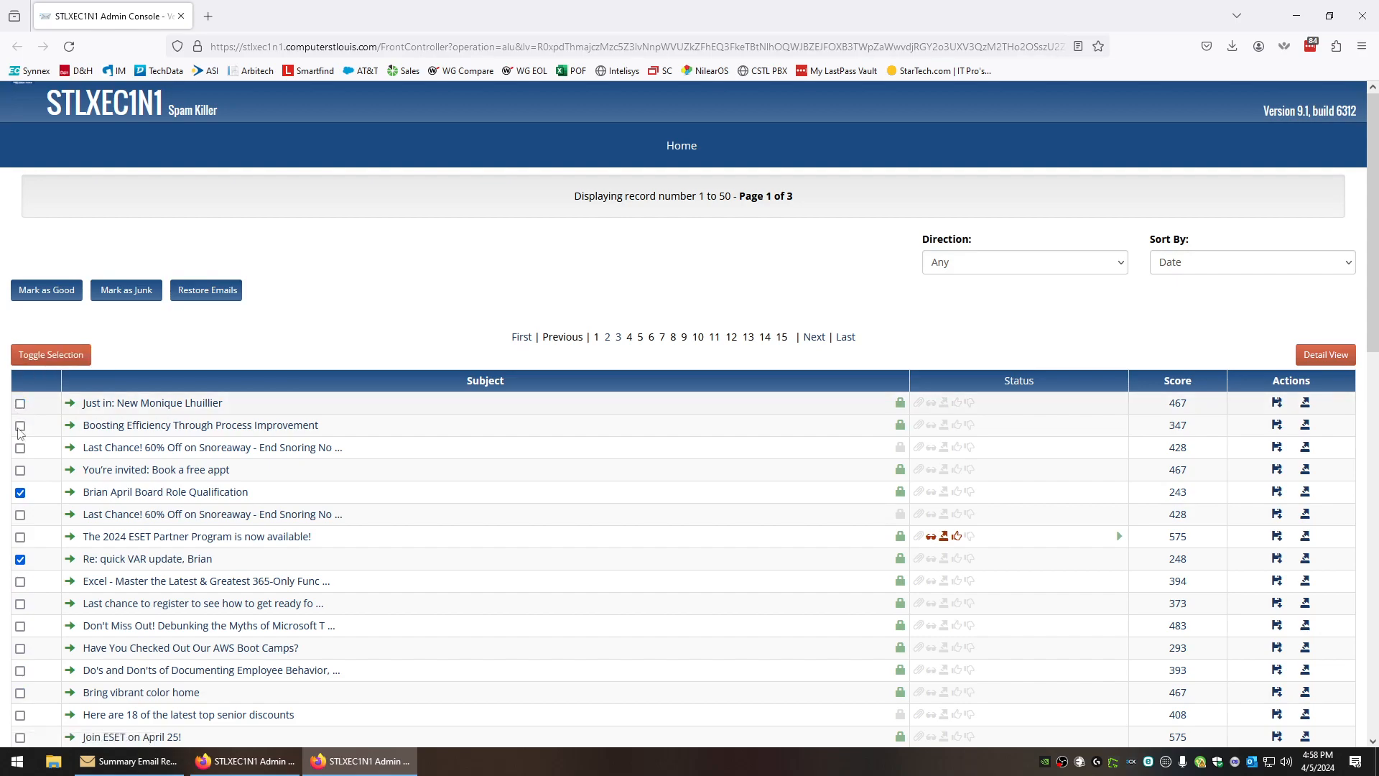
left_click(20, 492)
left_click(20, 559)
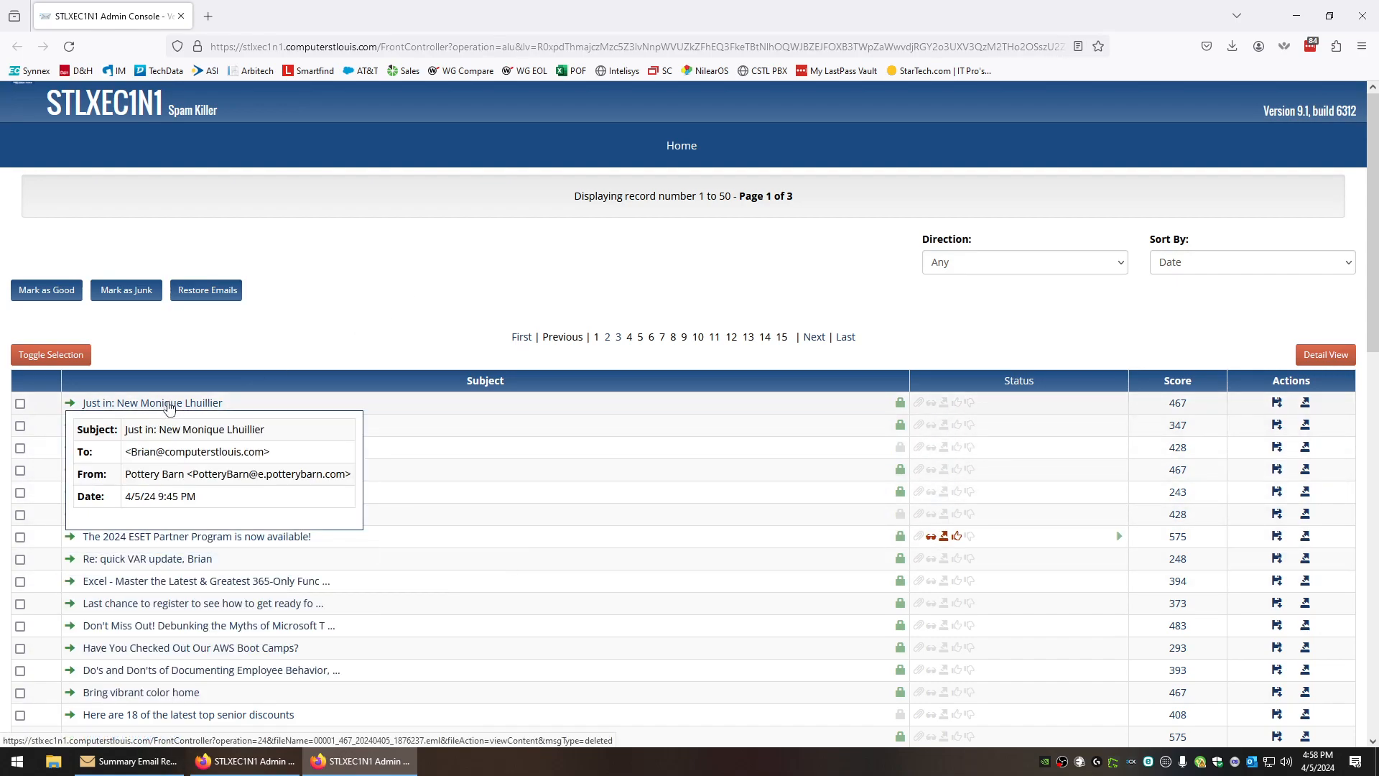
Open the quarantined Pottery Barn message 'Just in: New Monique Lhuillier' and skim it
left_click(169, 405)
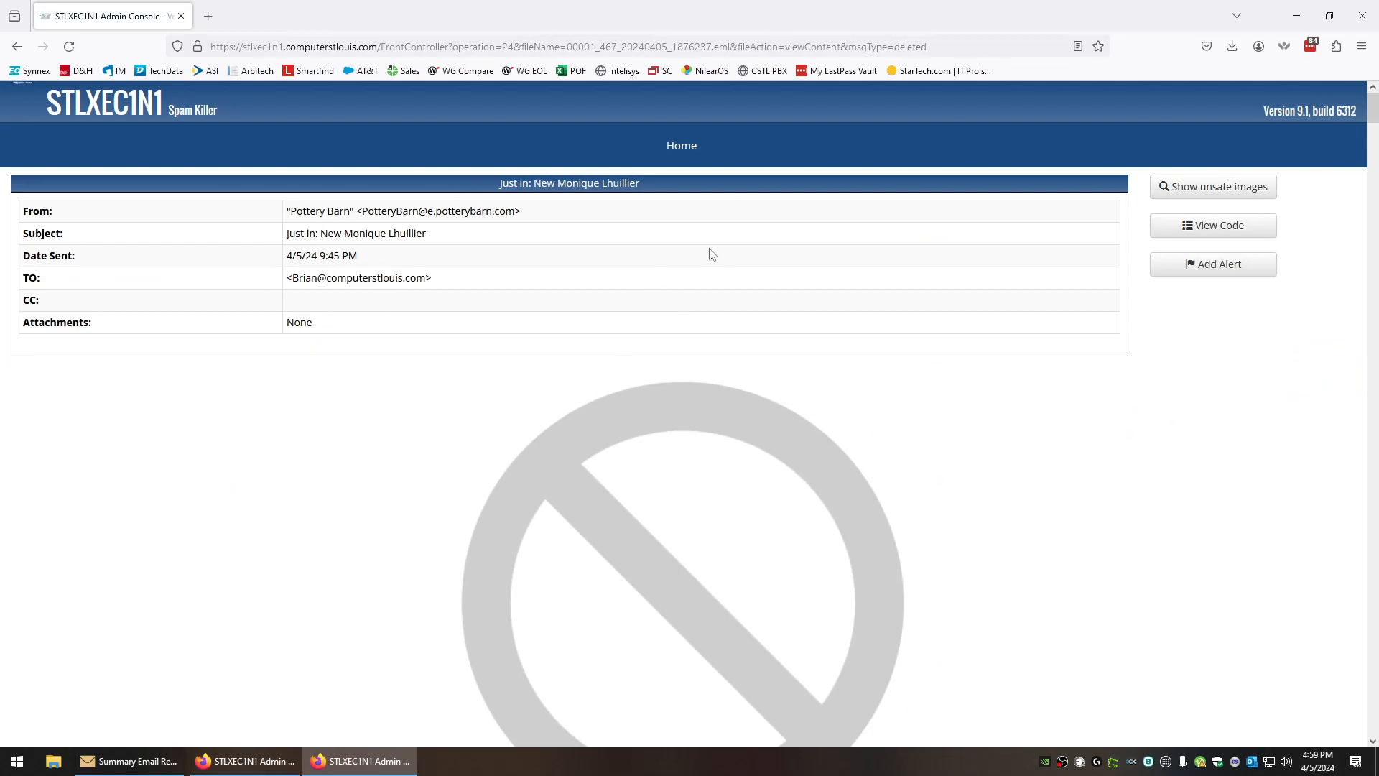
scroll(774, 477, "down", 6)
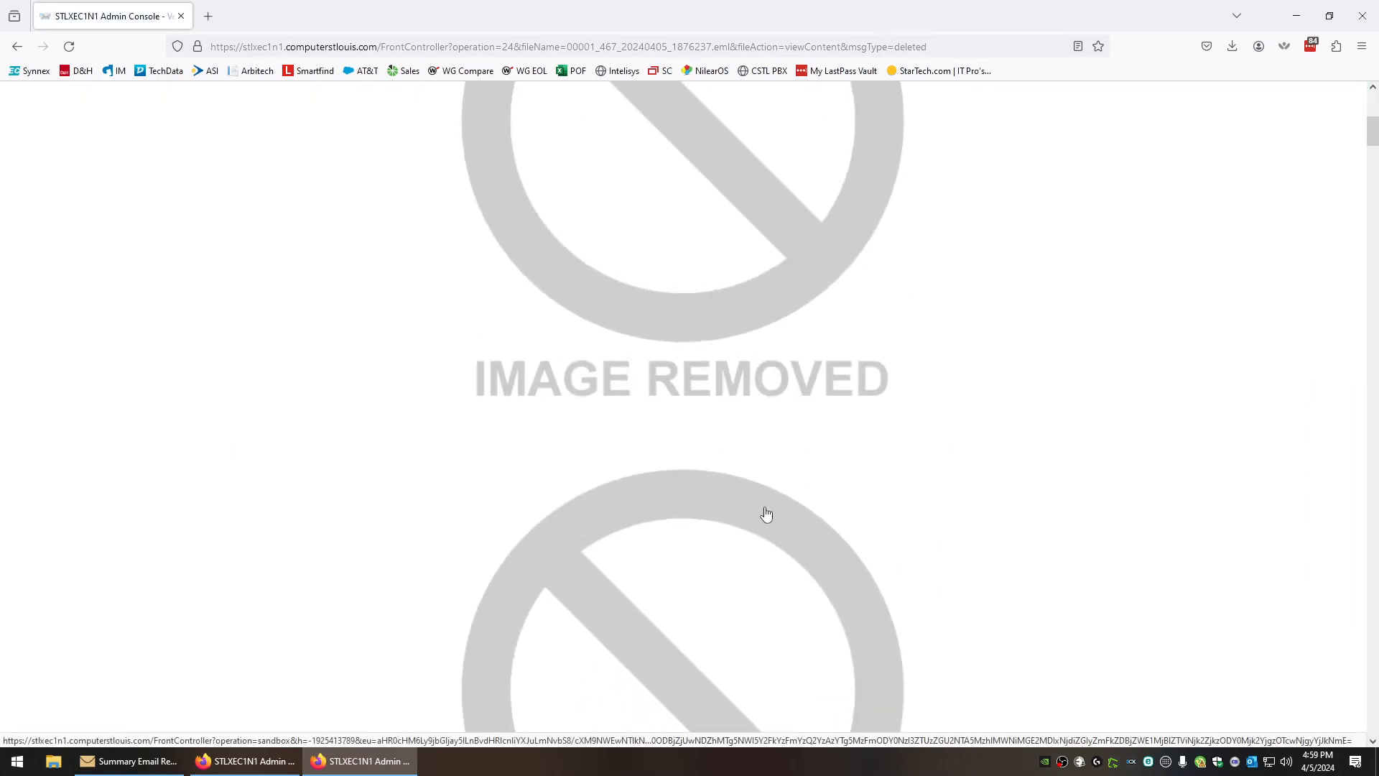
scroll(768, 549, "up", 6)
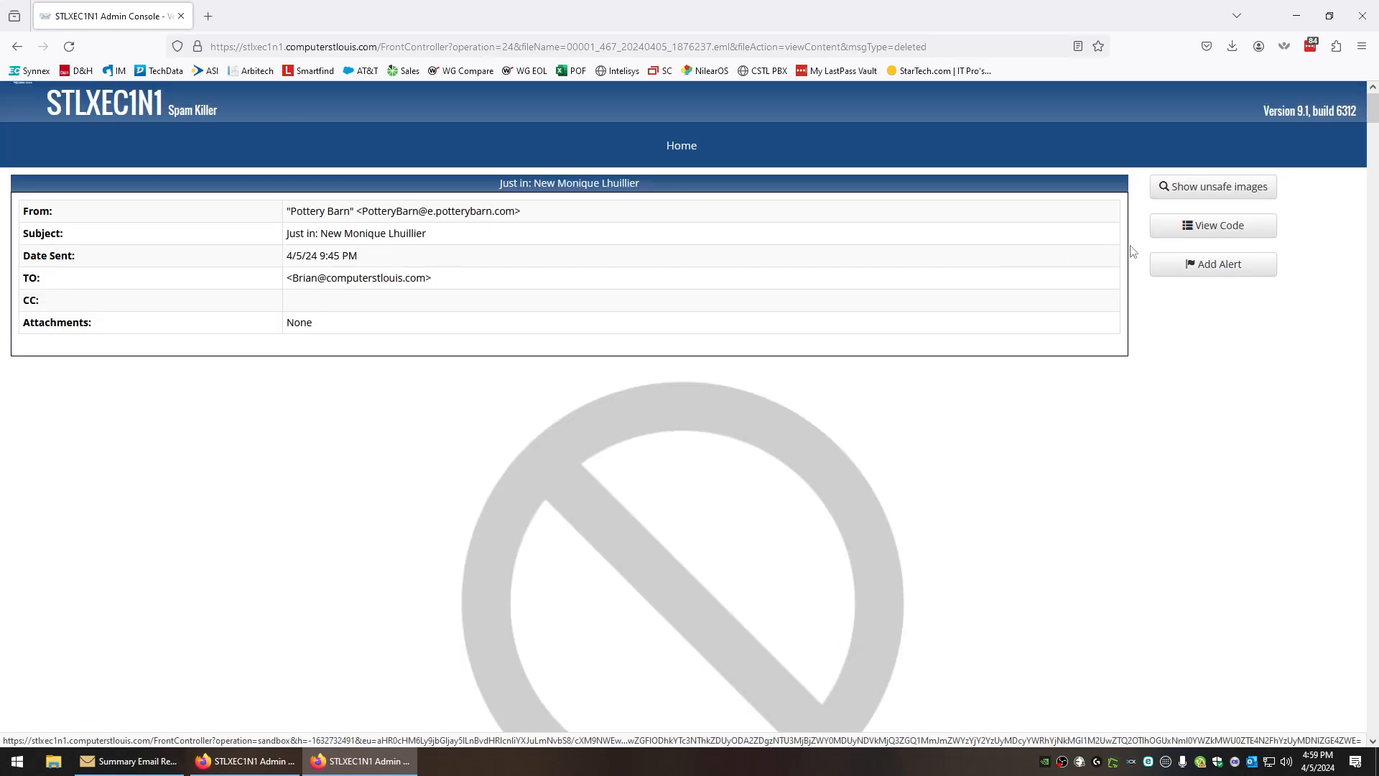
Show the message's unsafe images, scroll through them, then hide them again
left_click(1208, 195)
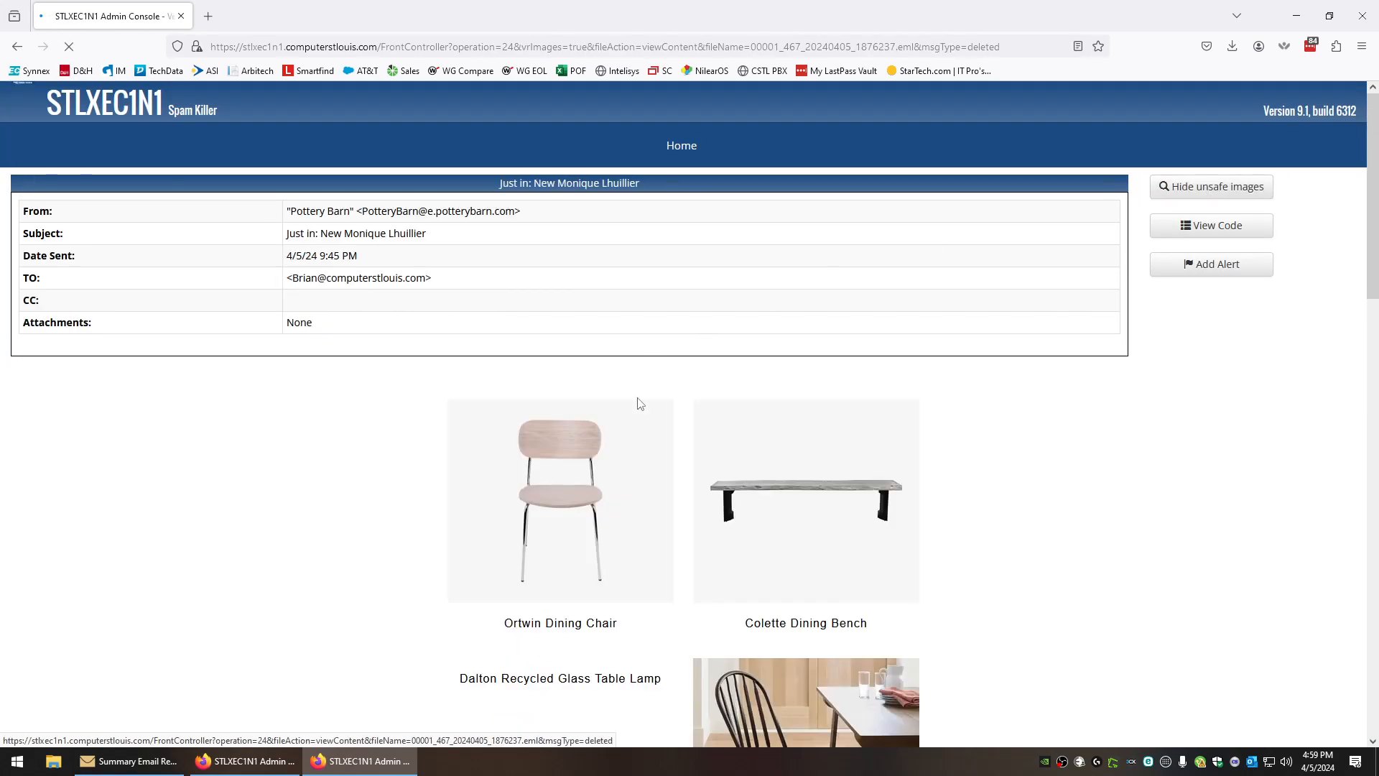
scroll(587, 567, "down", 5)
scroll(714, 543, "down", 10)
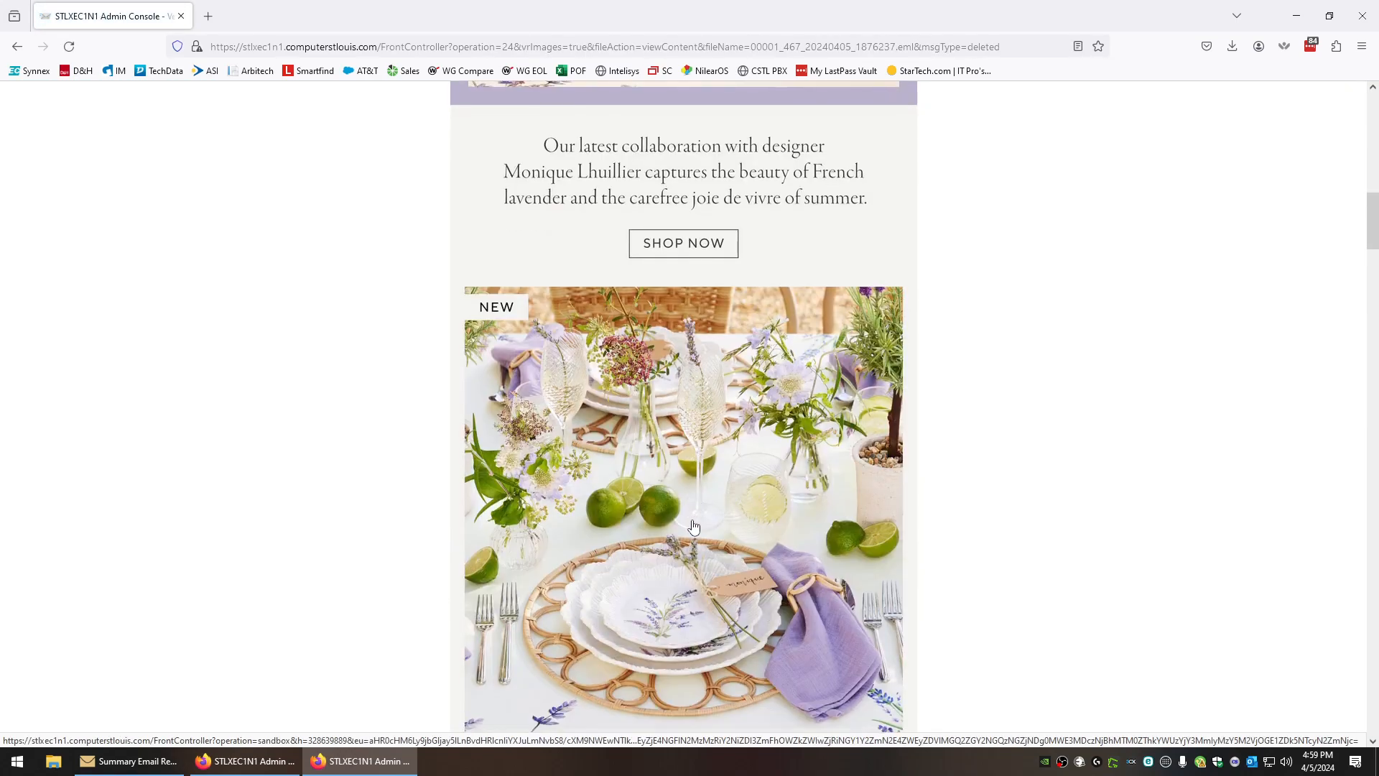
scroll(767, 542, "up", 15)
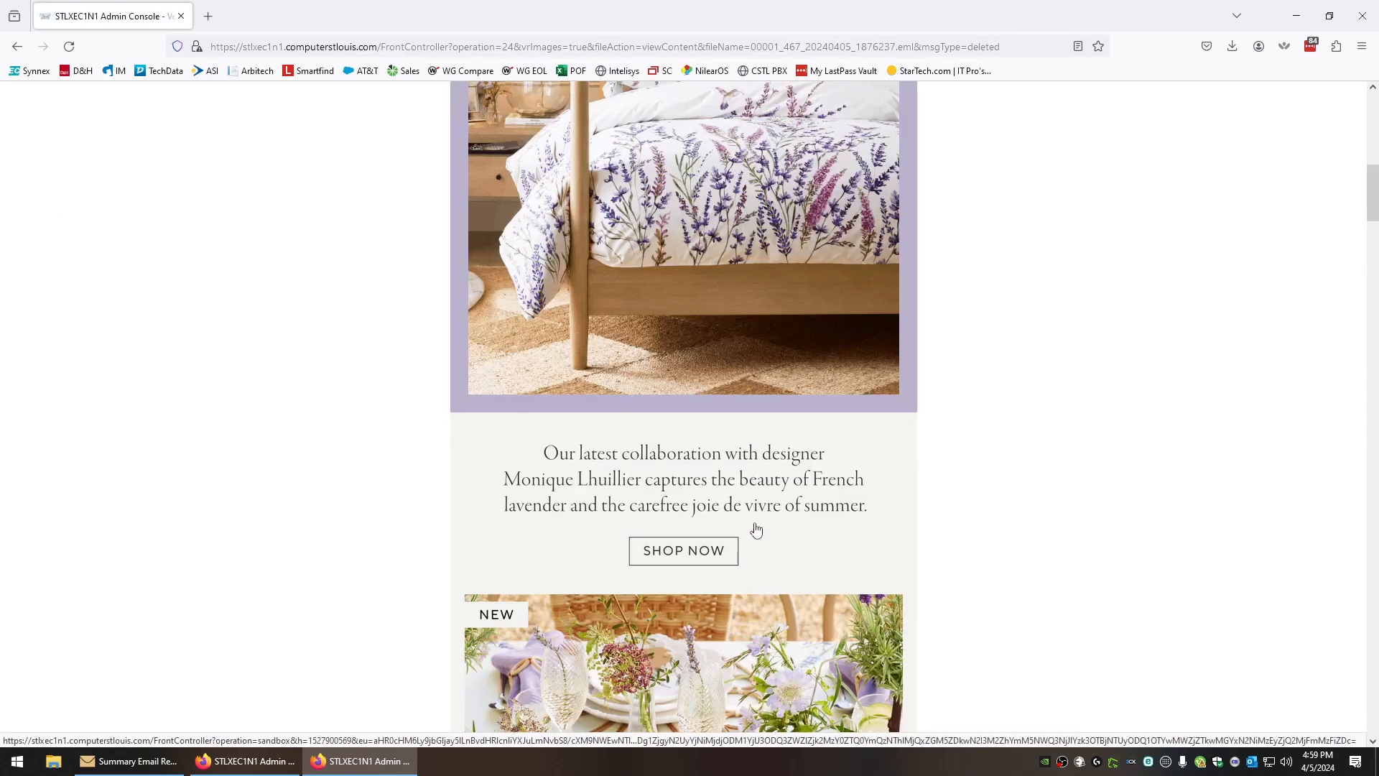
scroll(753, 530, "up", 3)
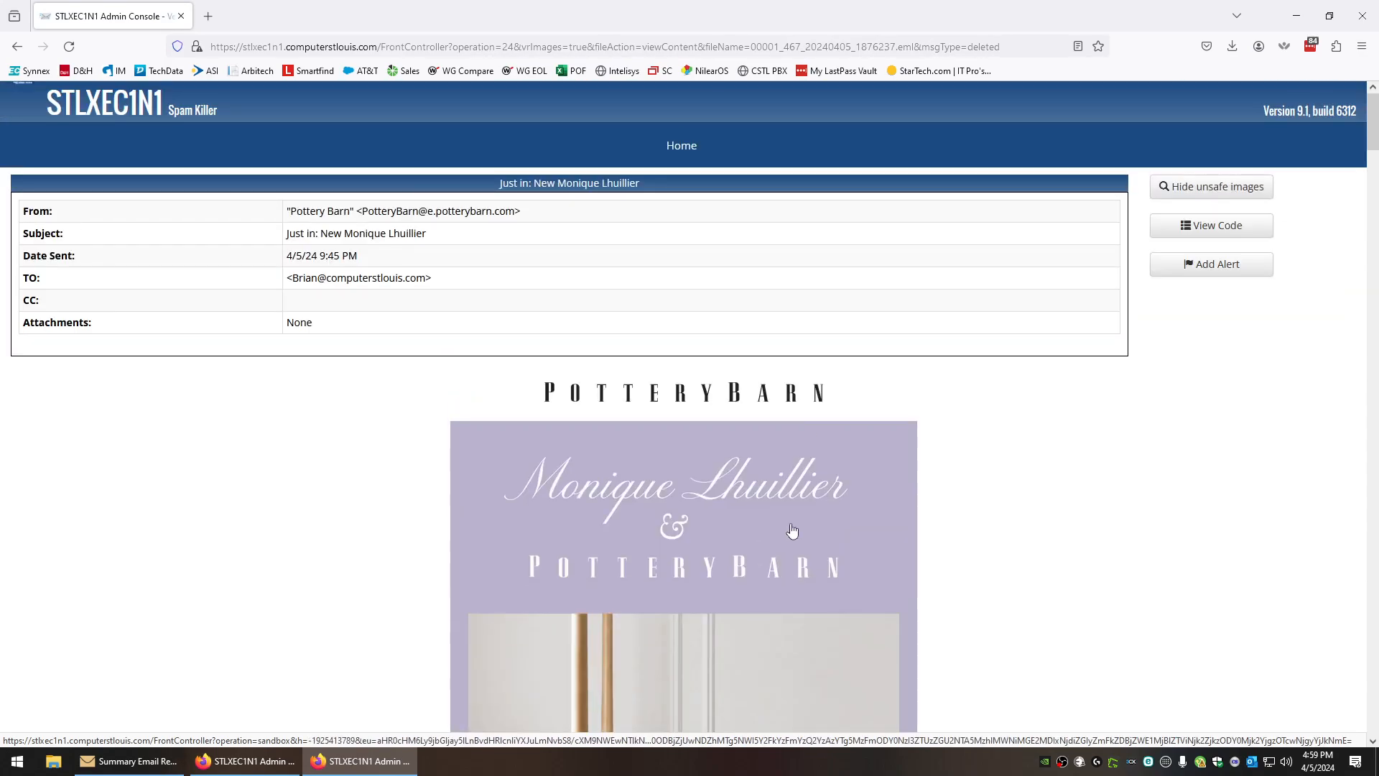
left_click(1211, 188)
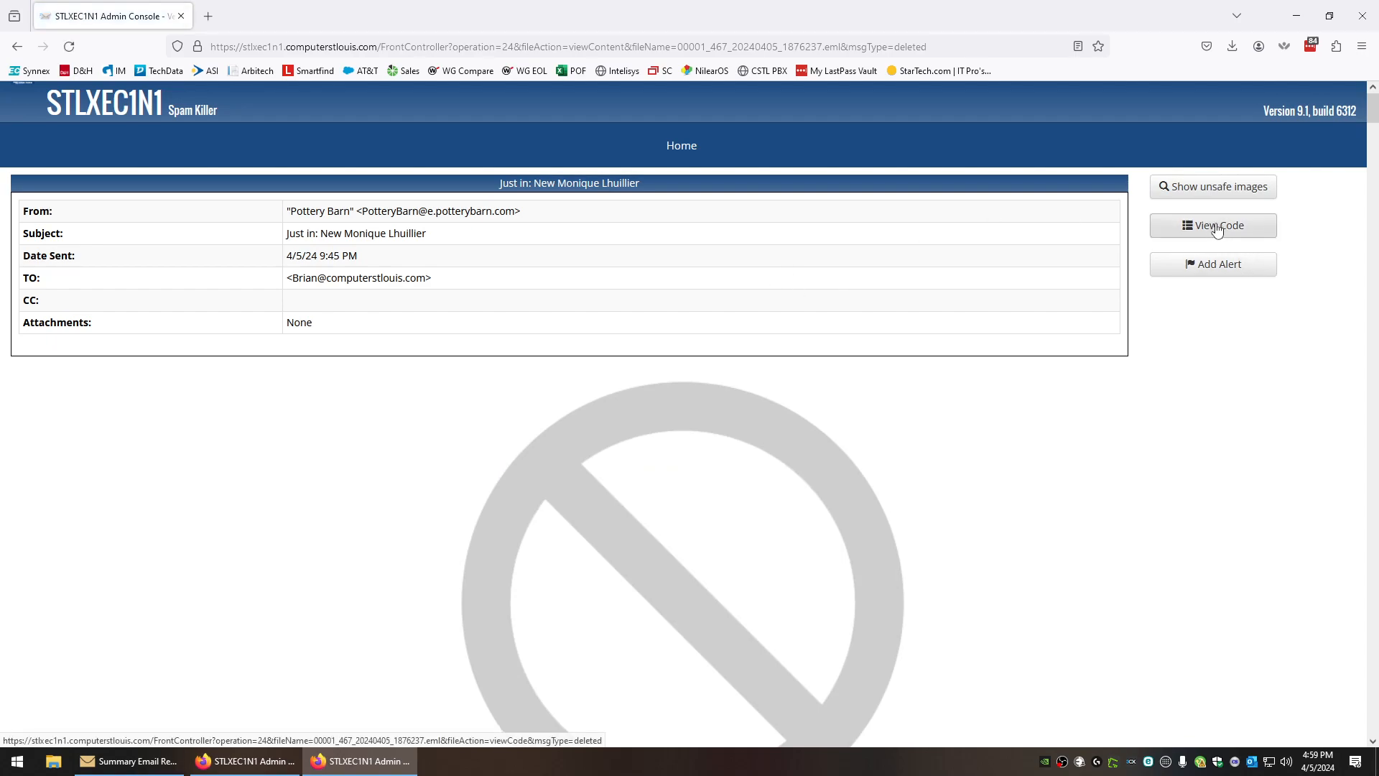
left_click(1215, 225)
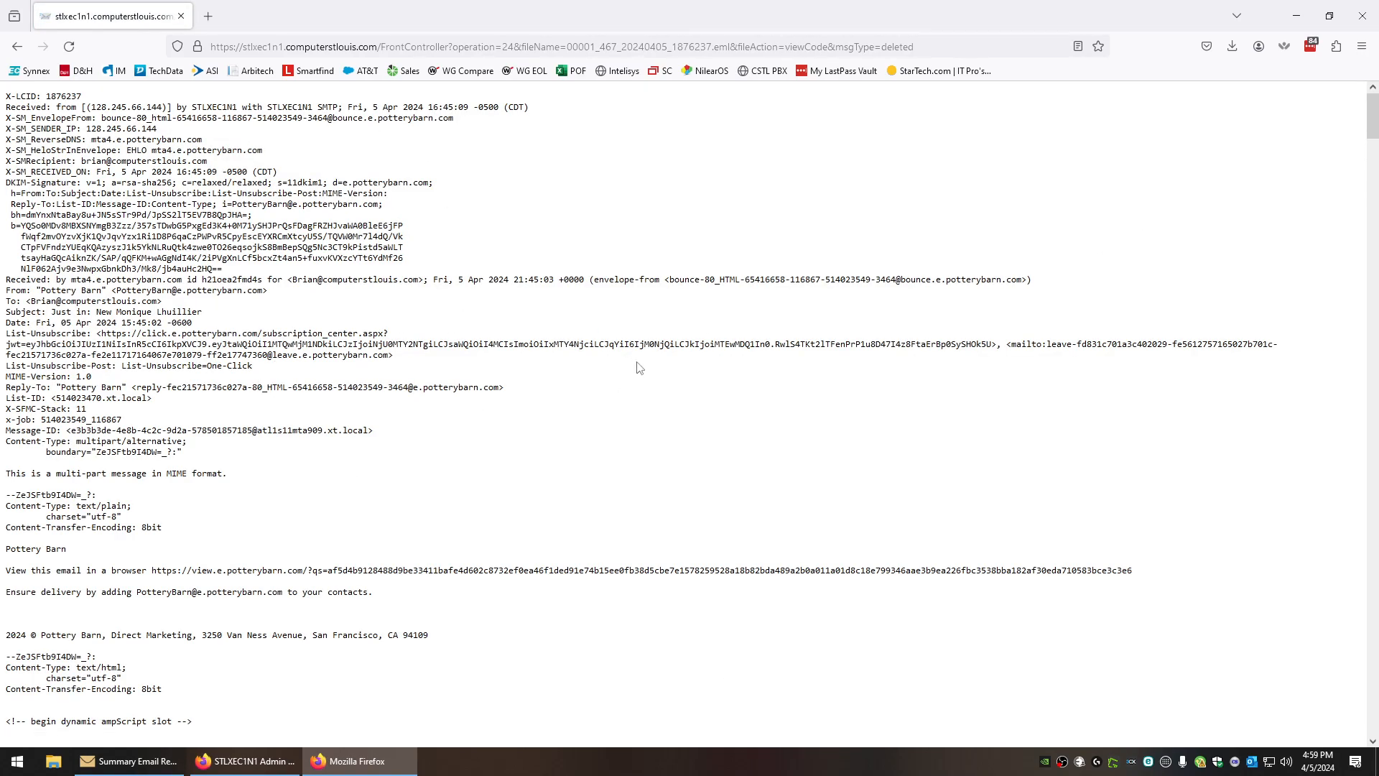
key("alt+Left")
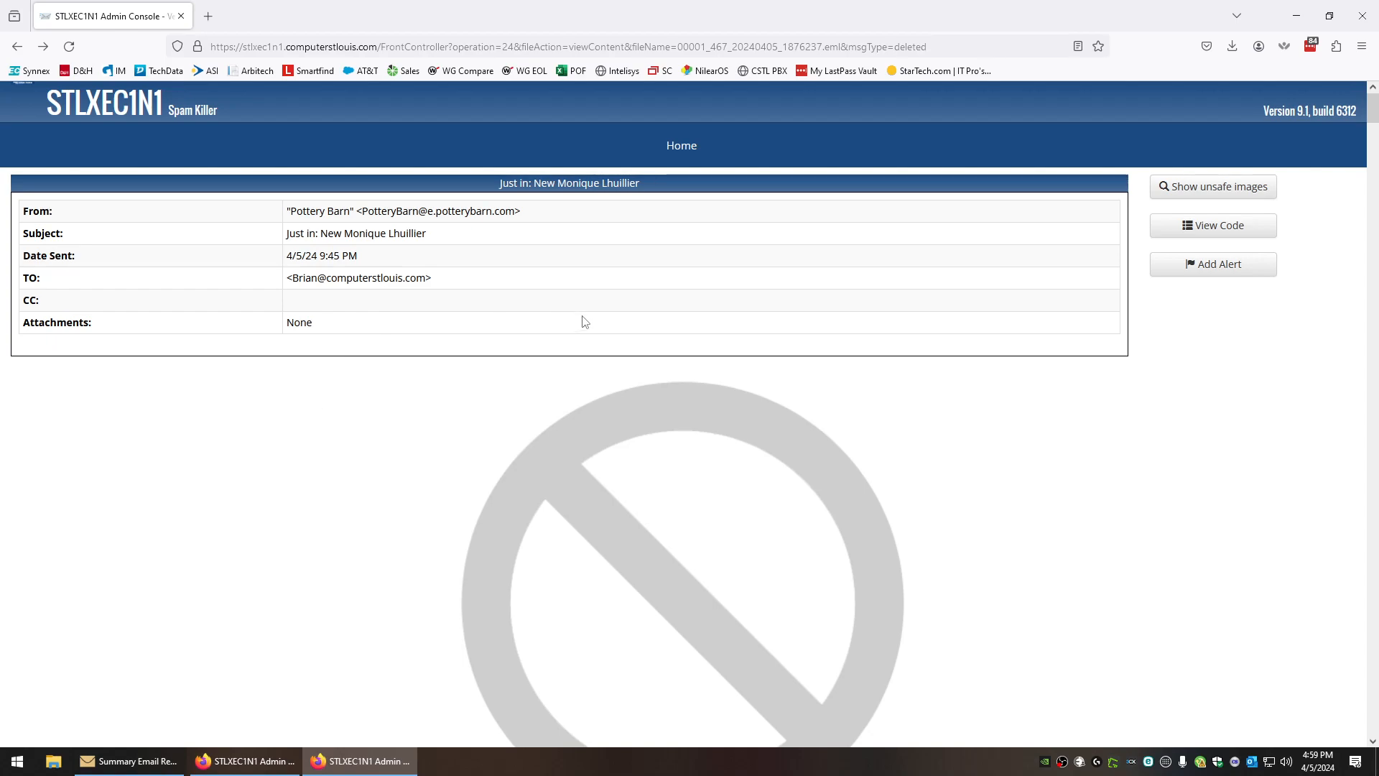
Close the Pottery Barn message tab and return to the other STLXEC1N1 Admin Console window
left_click(182, 16)
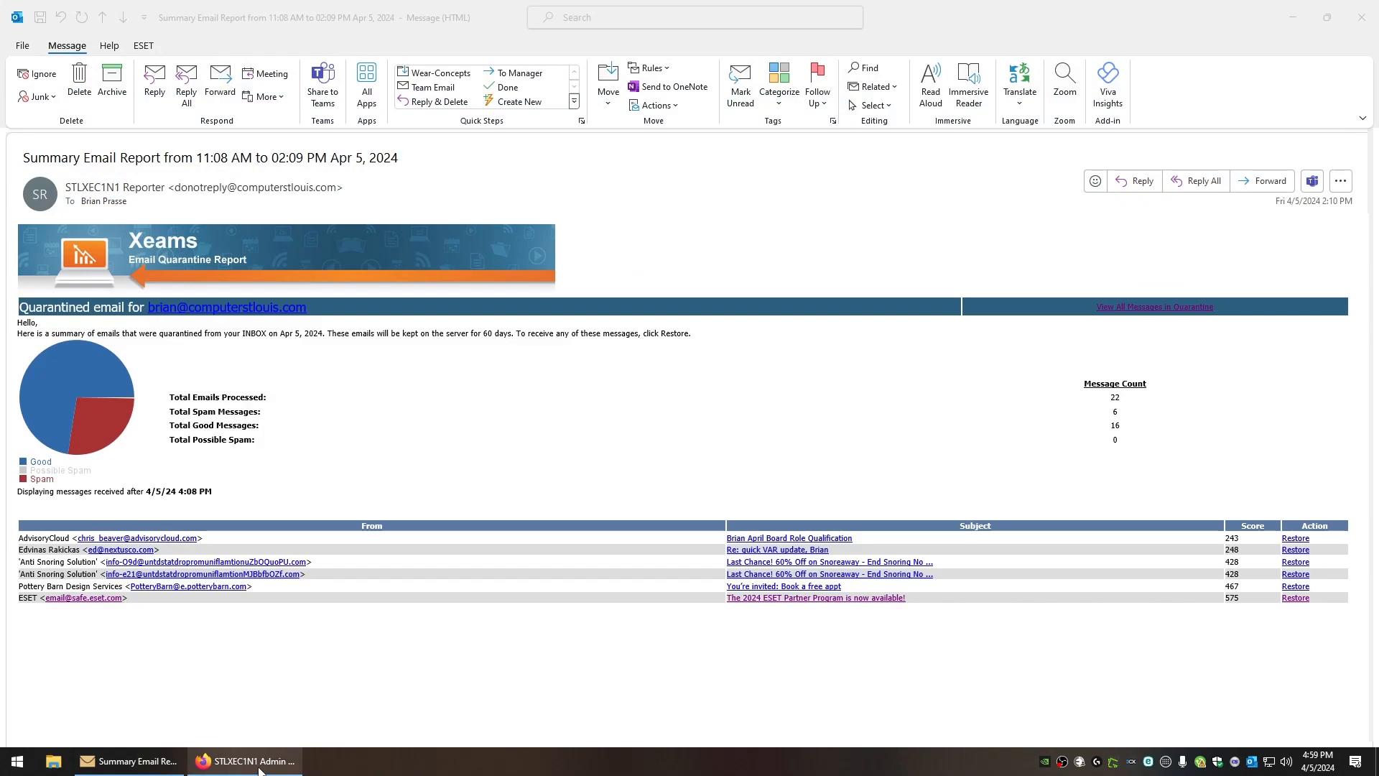
left_click(291, 761)
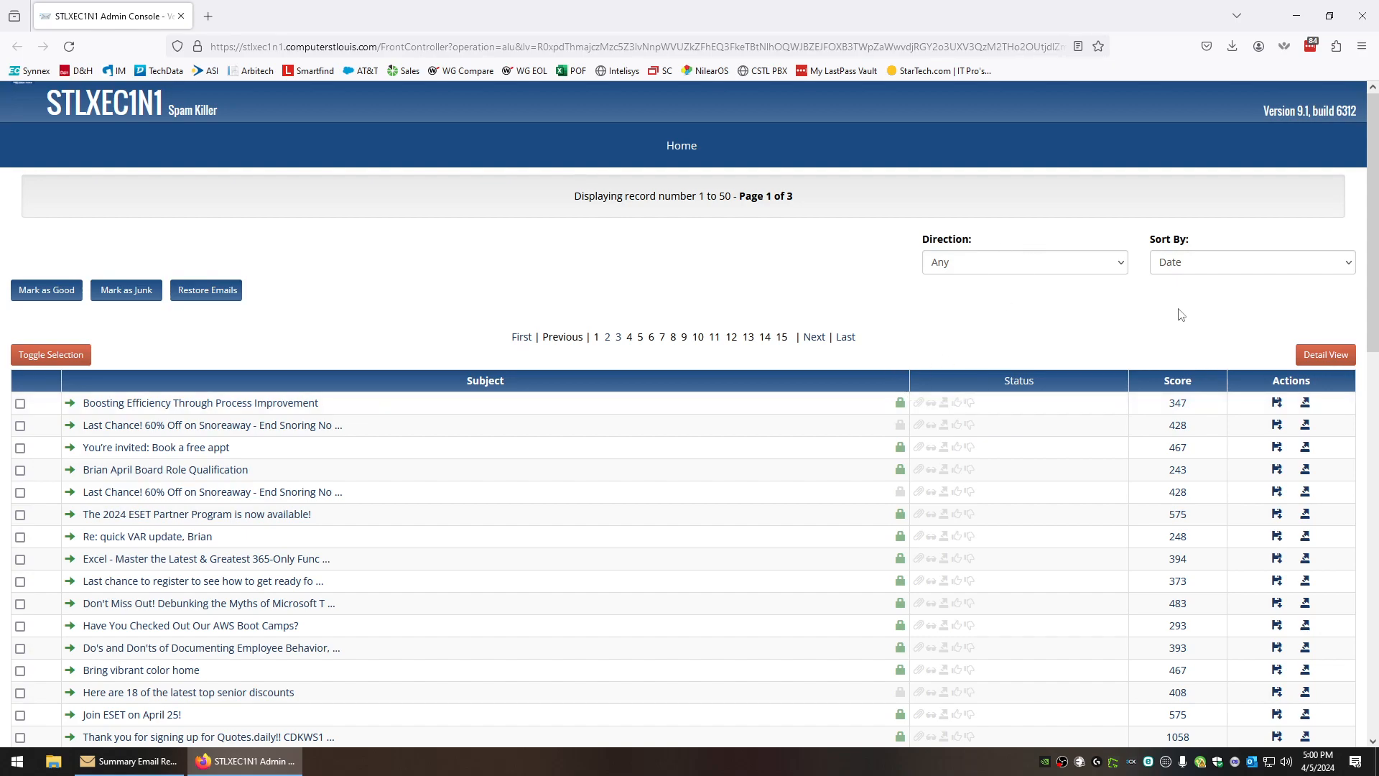
mouse_move(1177, 412)
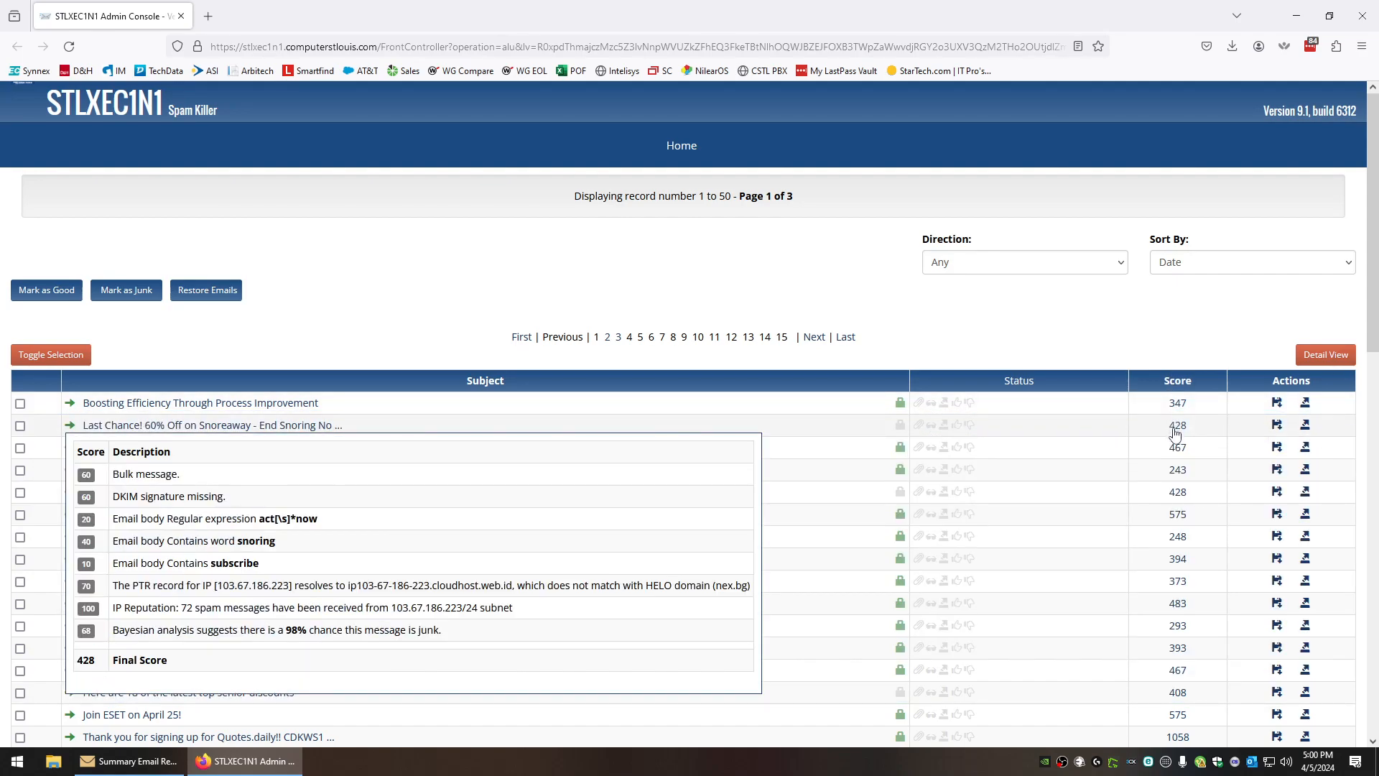
mouse_move(1177, 449)
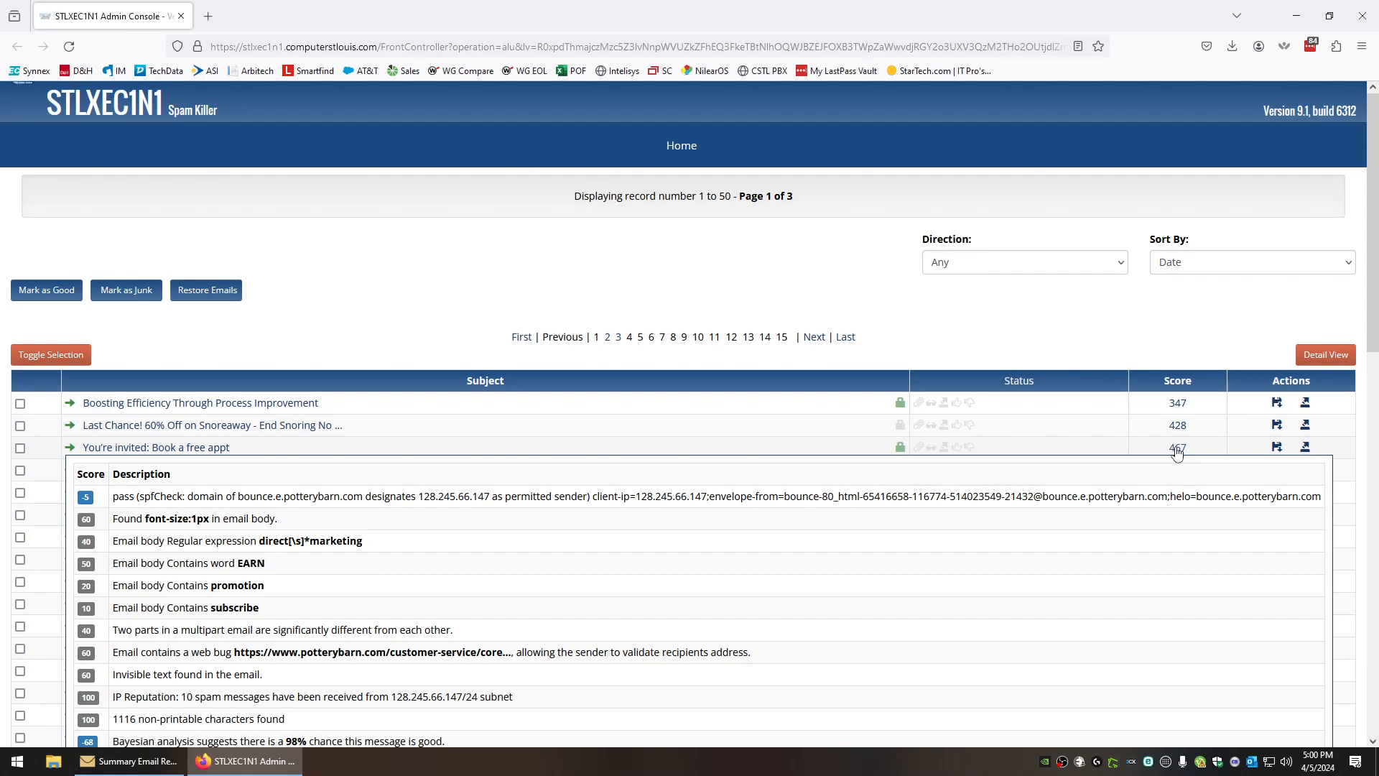
mouse_move(1174, 473)
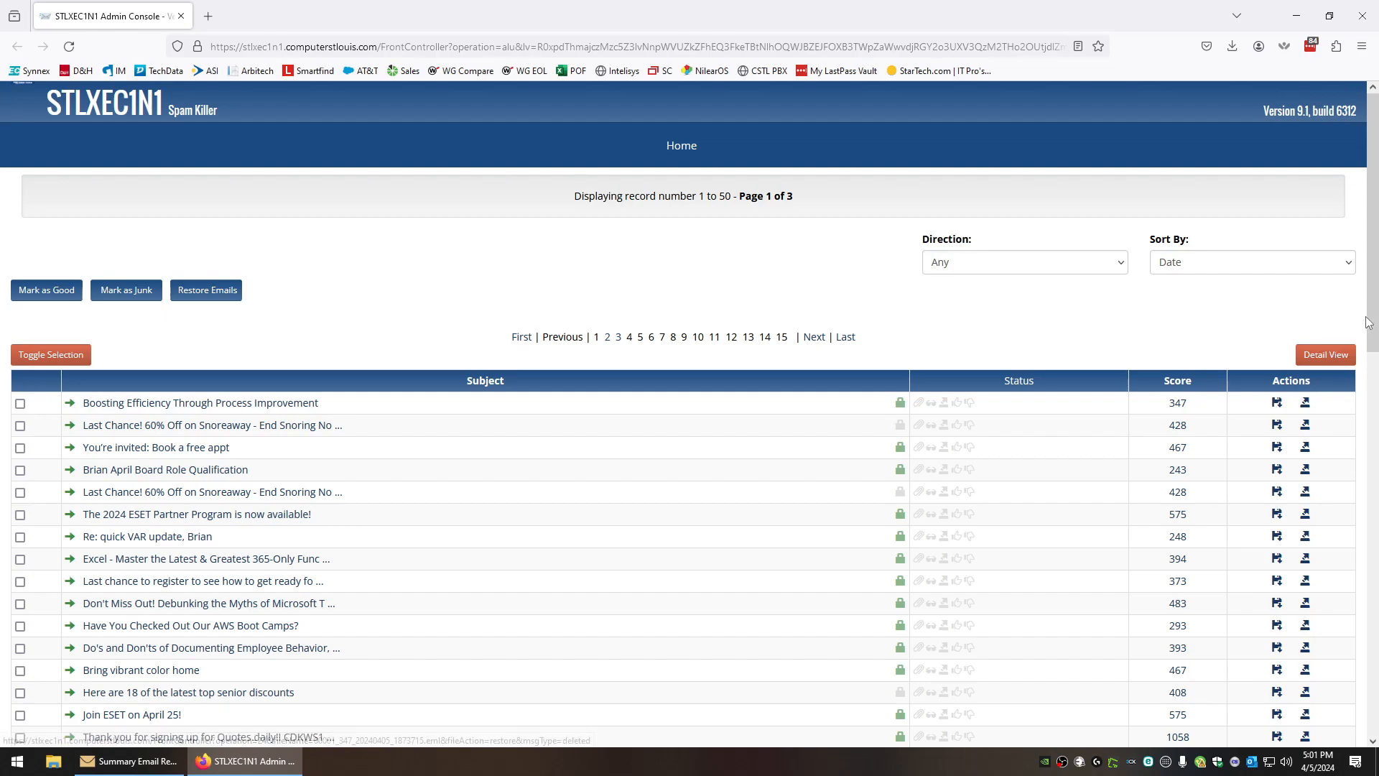
Toggle the spam list to Detail View and back to Compact View, then go to Main Menu
left_click(1320, 353)
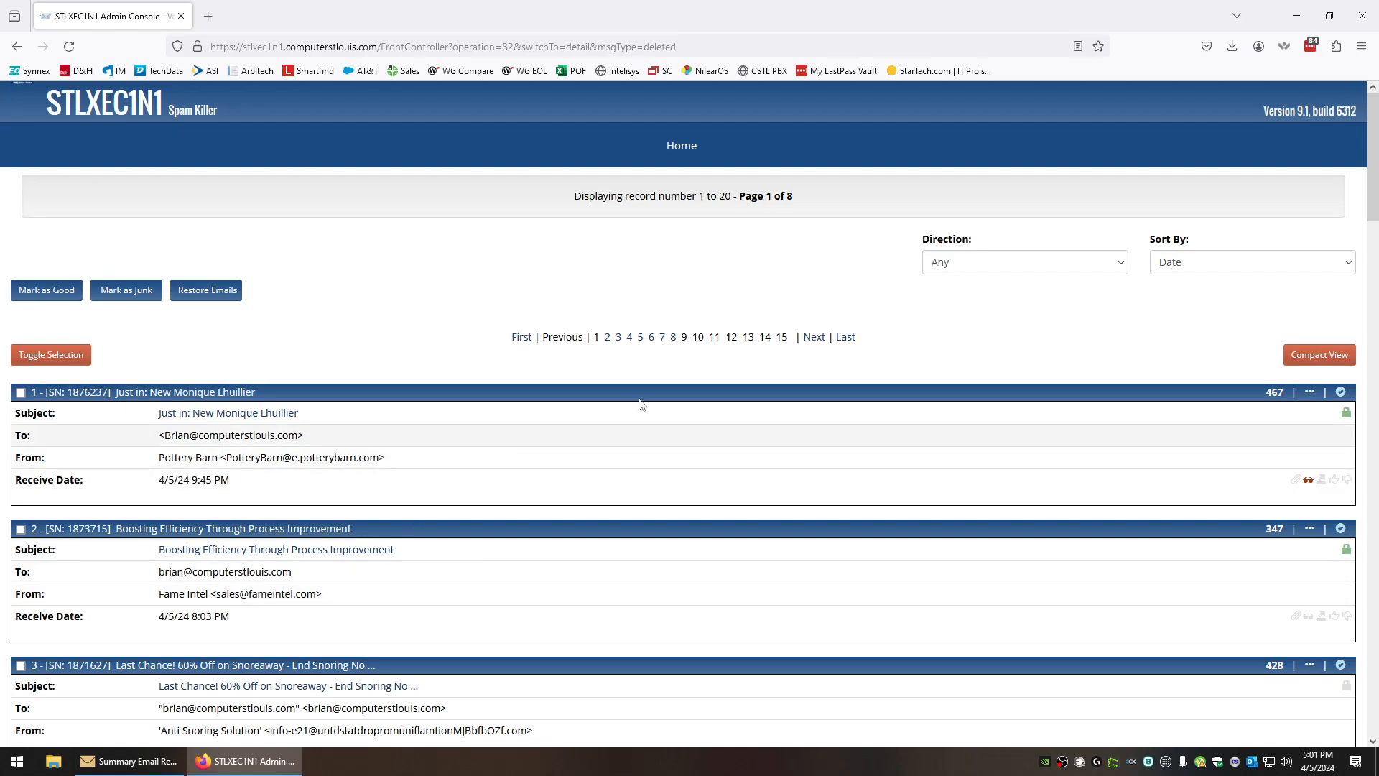
left_click(1318, 356)
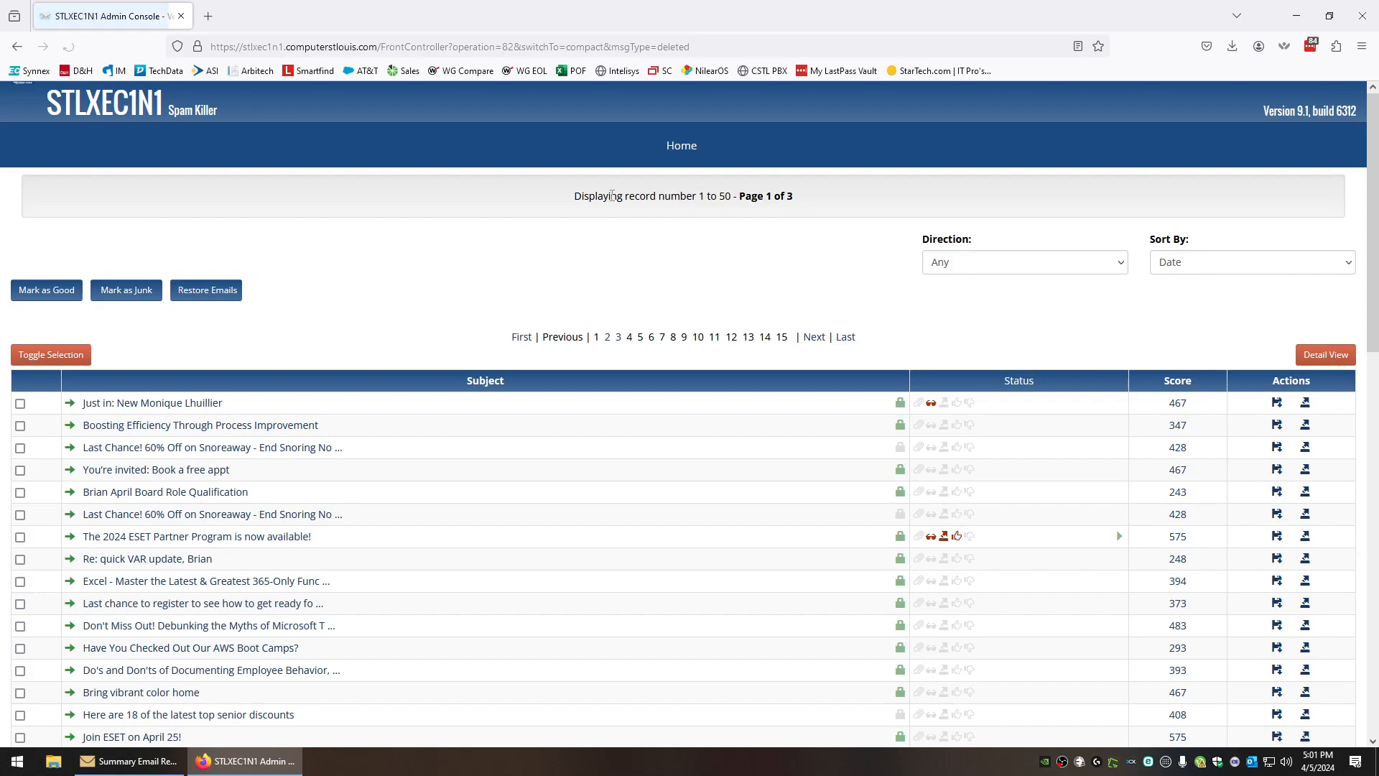
mouse_move(679, 149)
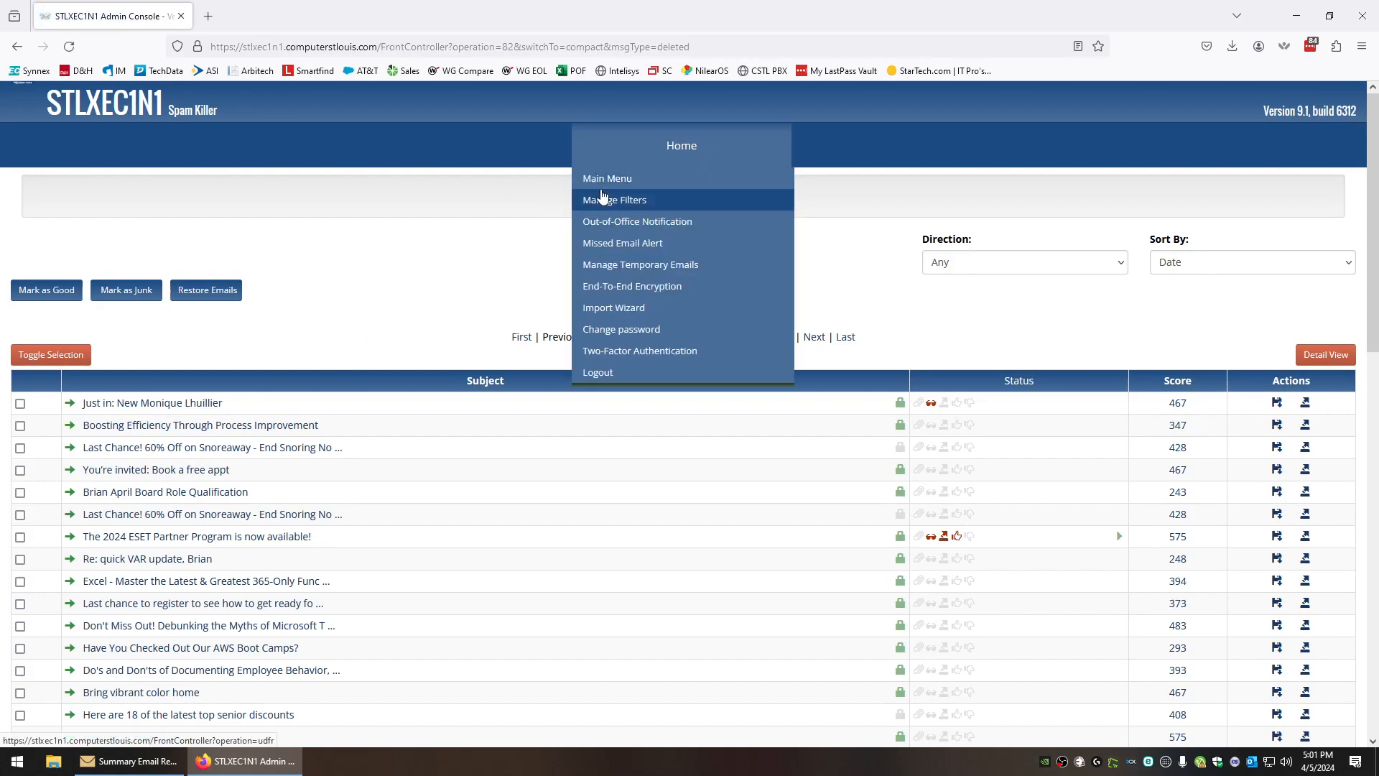
left_click(609, 182)
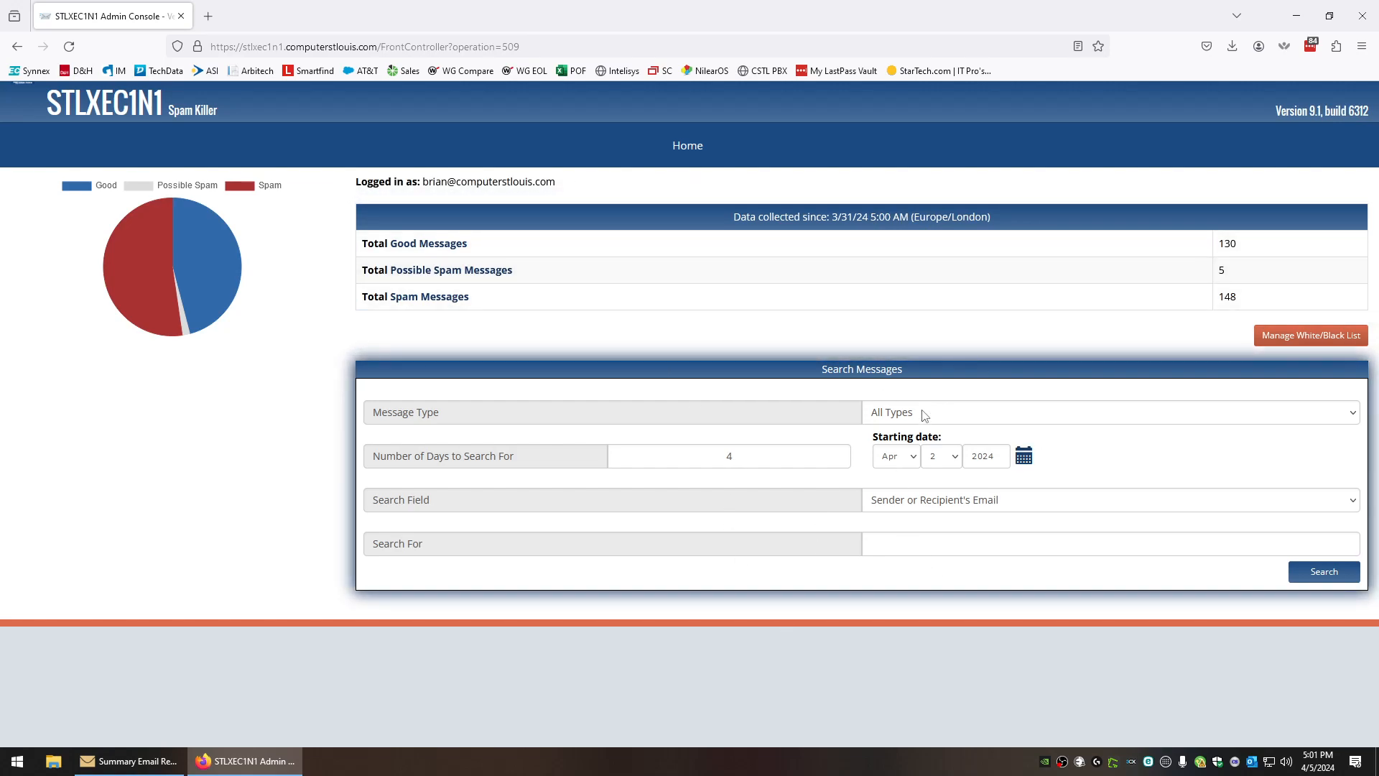
Search All Types of messages for 'pottery', returning 10 matches on one page
left_click(983, 418)
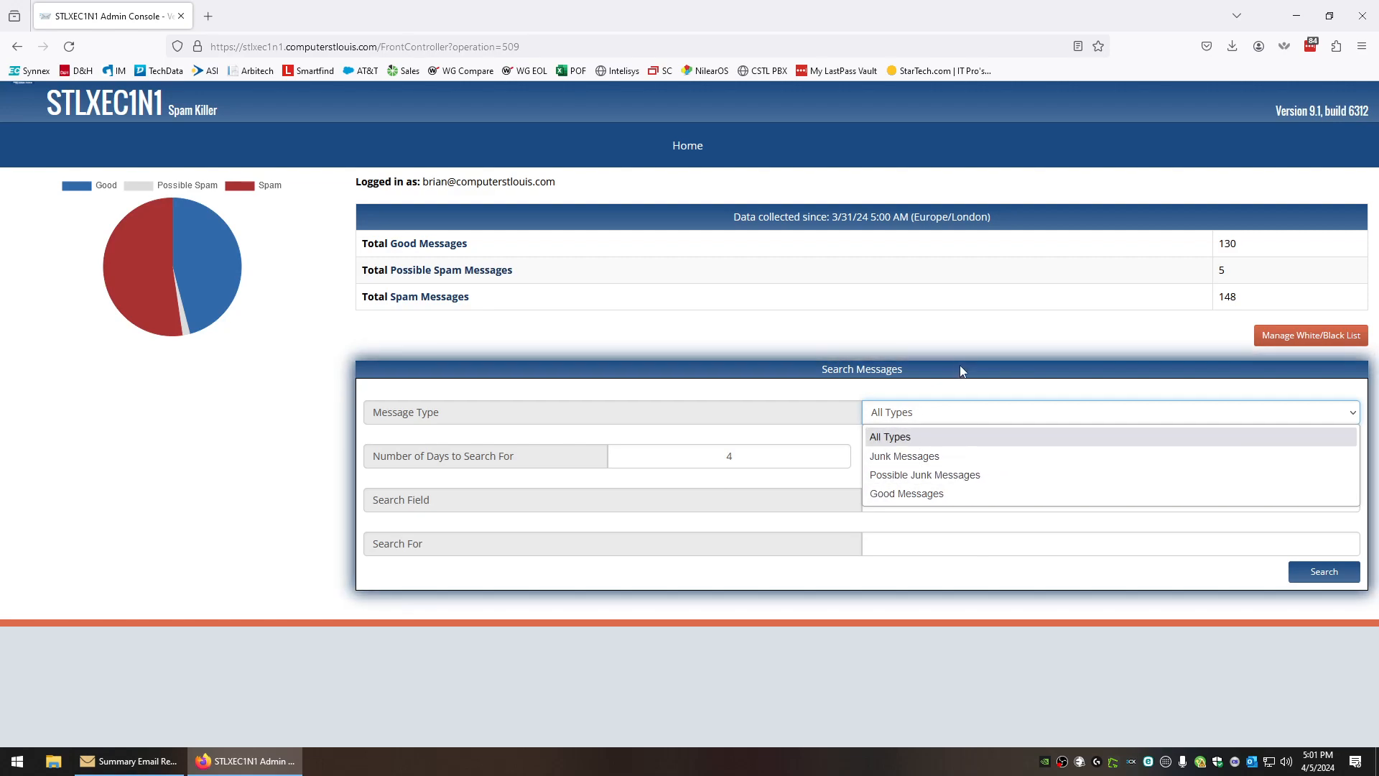
left_click(963, 387)
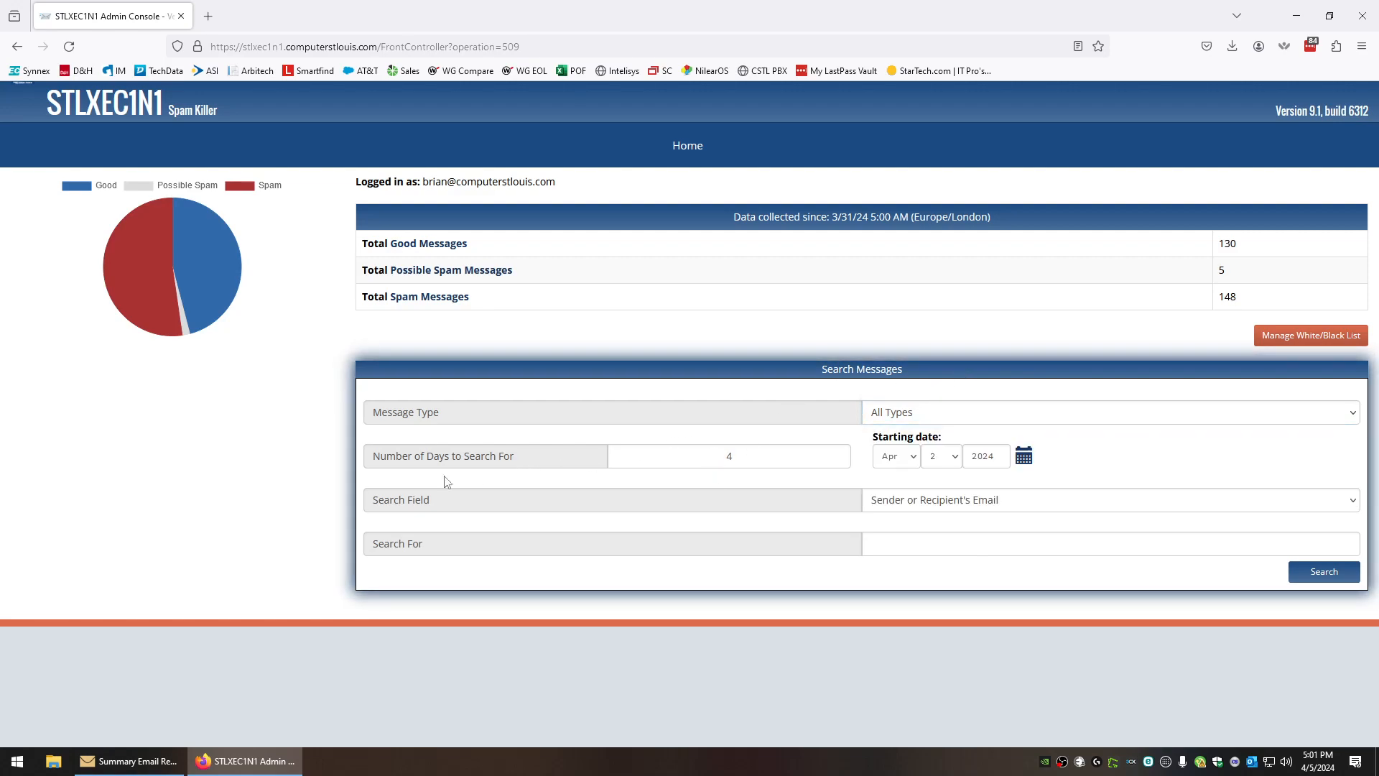
left_click(959, 546)
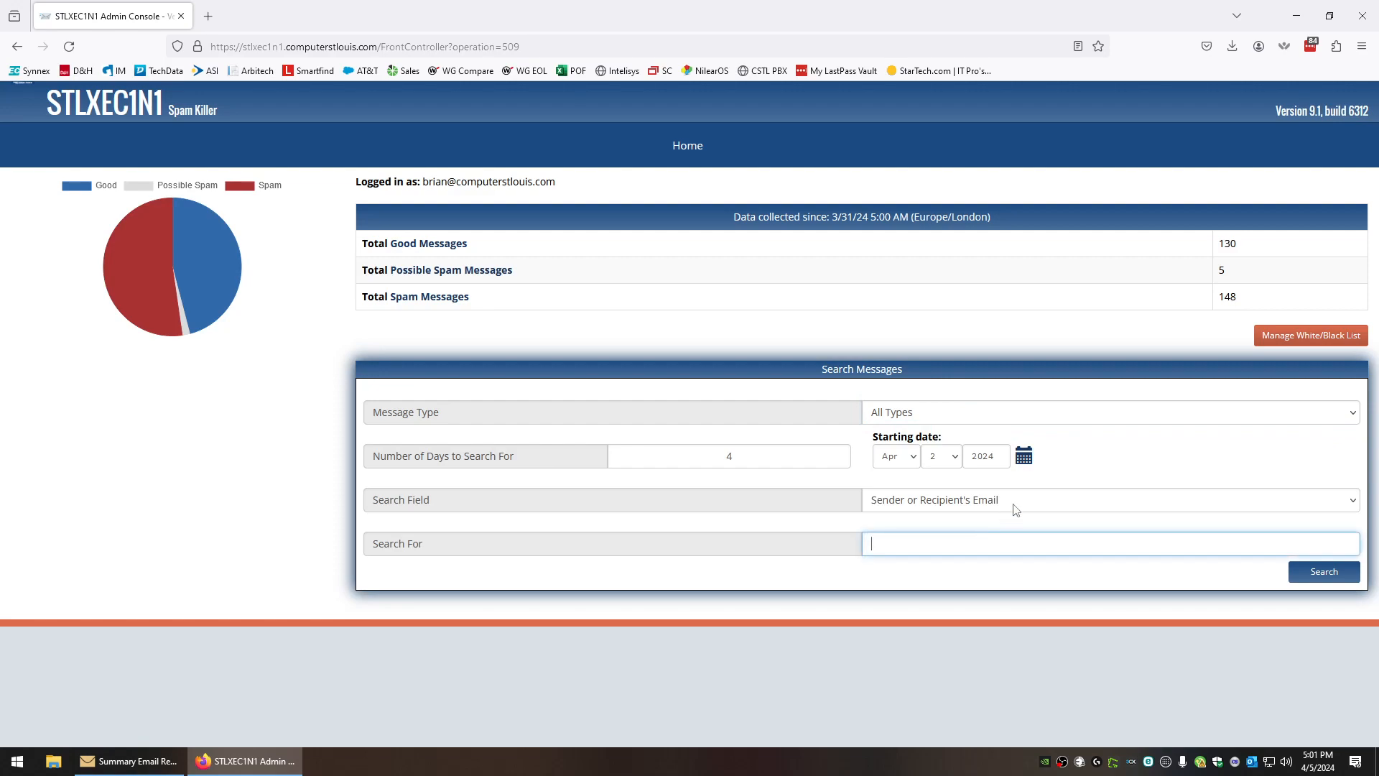
type("pottery")
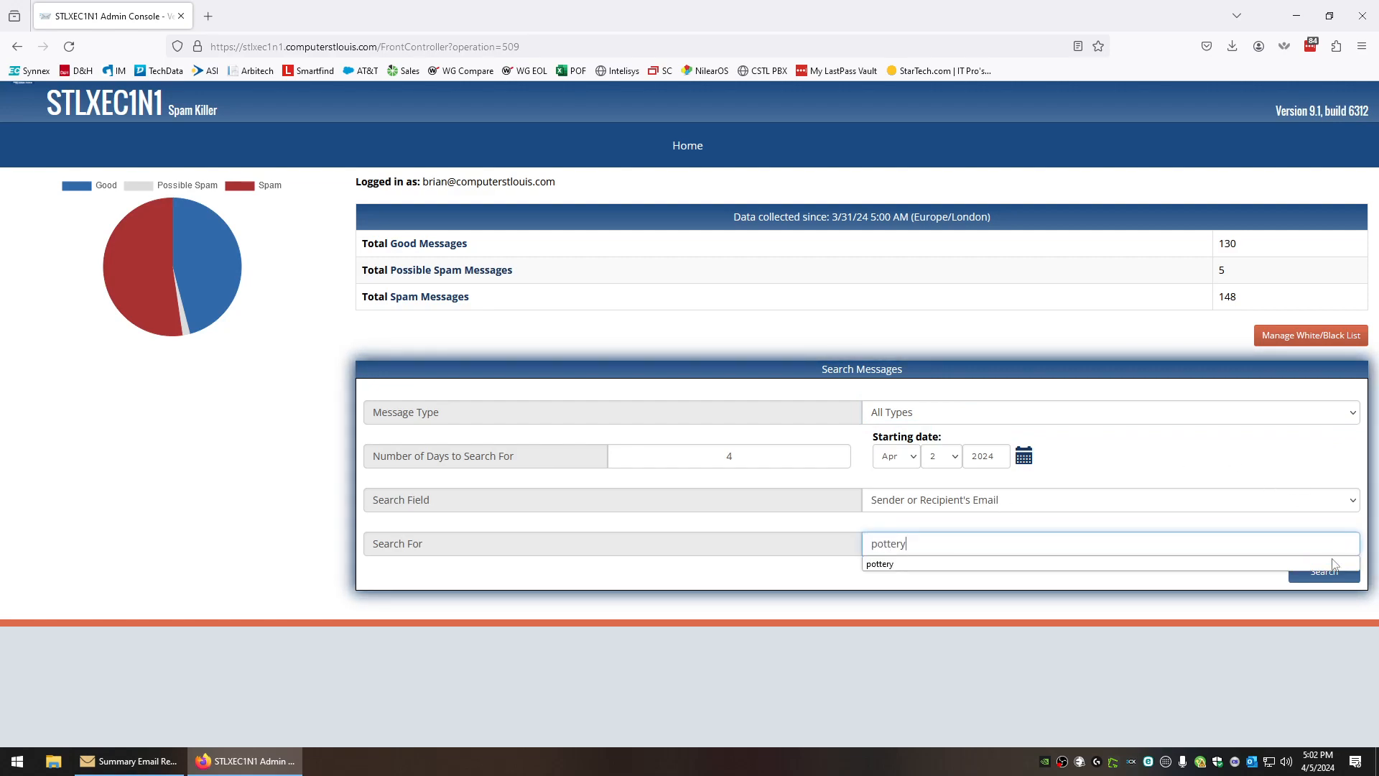
left_click(1327, 581)
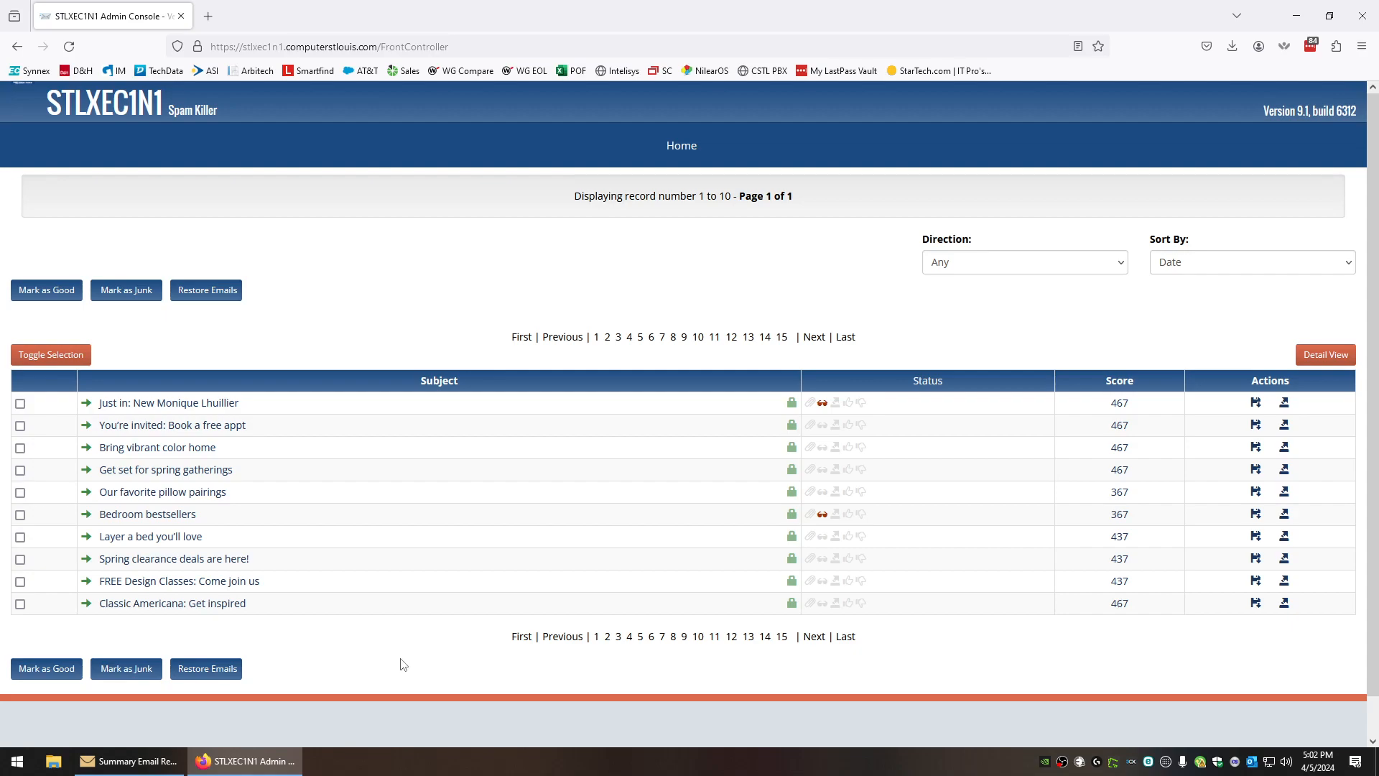
Search the Subject or Body field for 'apple', returning 5 matching messages
key("alt+Left")
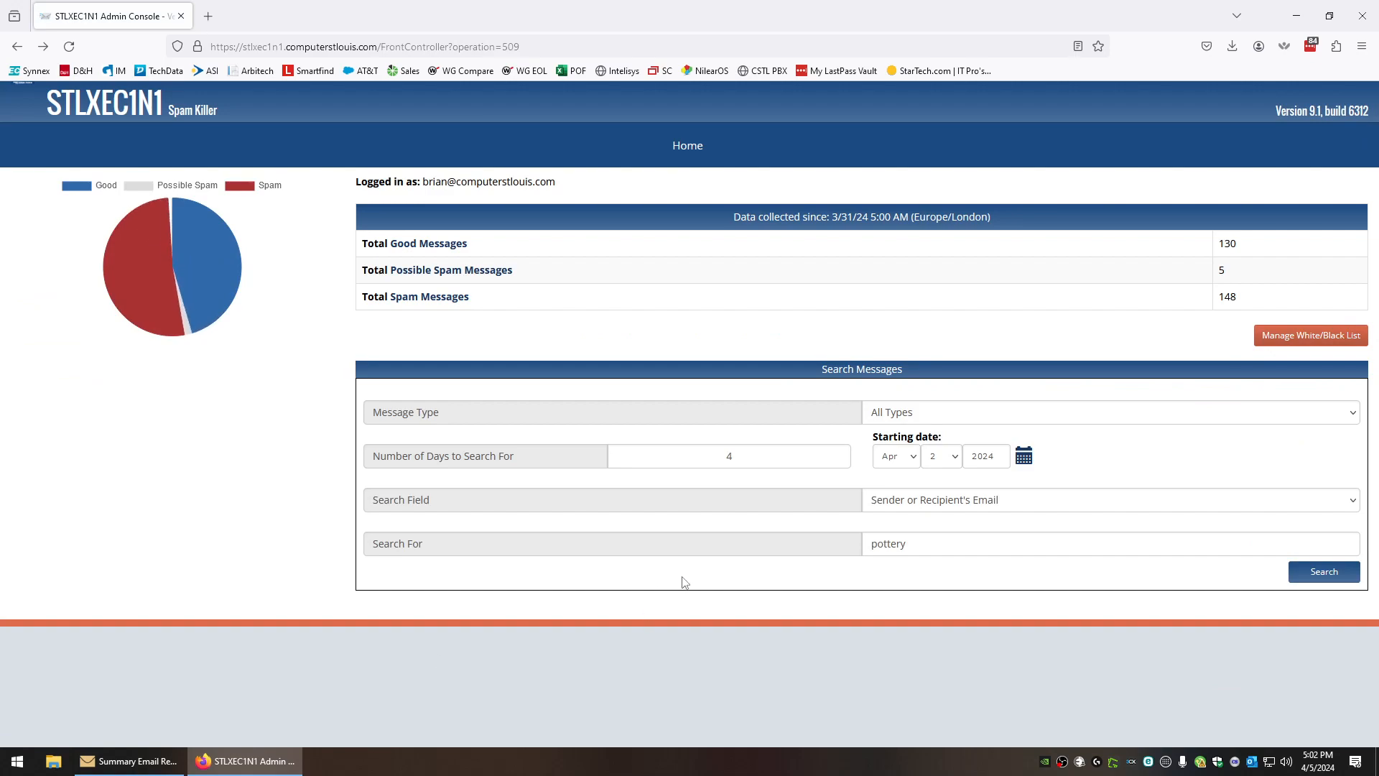
left_click(982, 497)
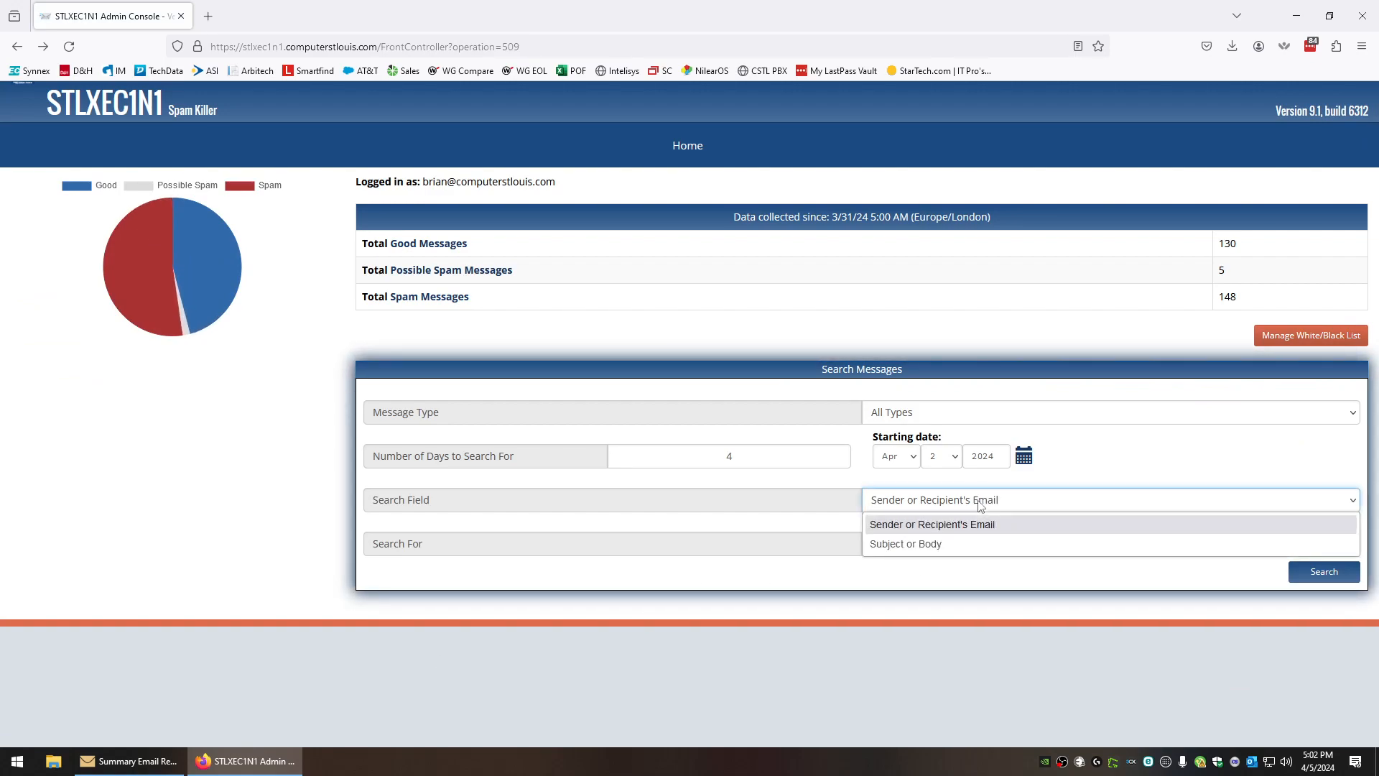
left_click(963, 543)
double_click(894, 544)
type("apple")
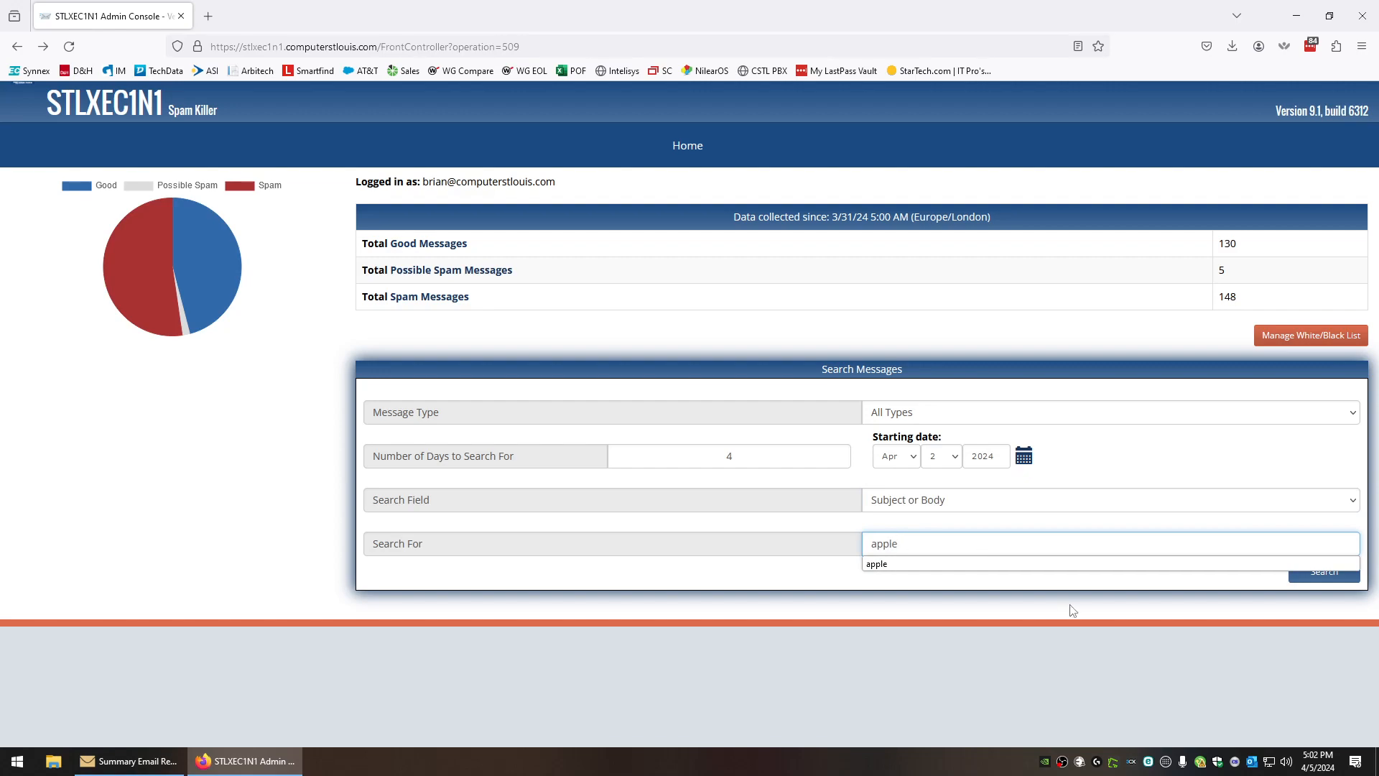
left_click(1327, 582)
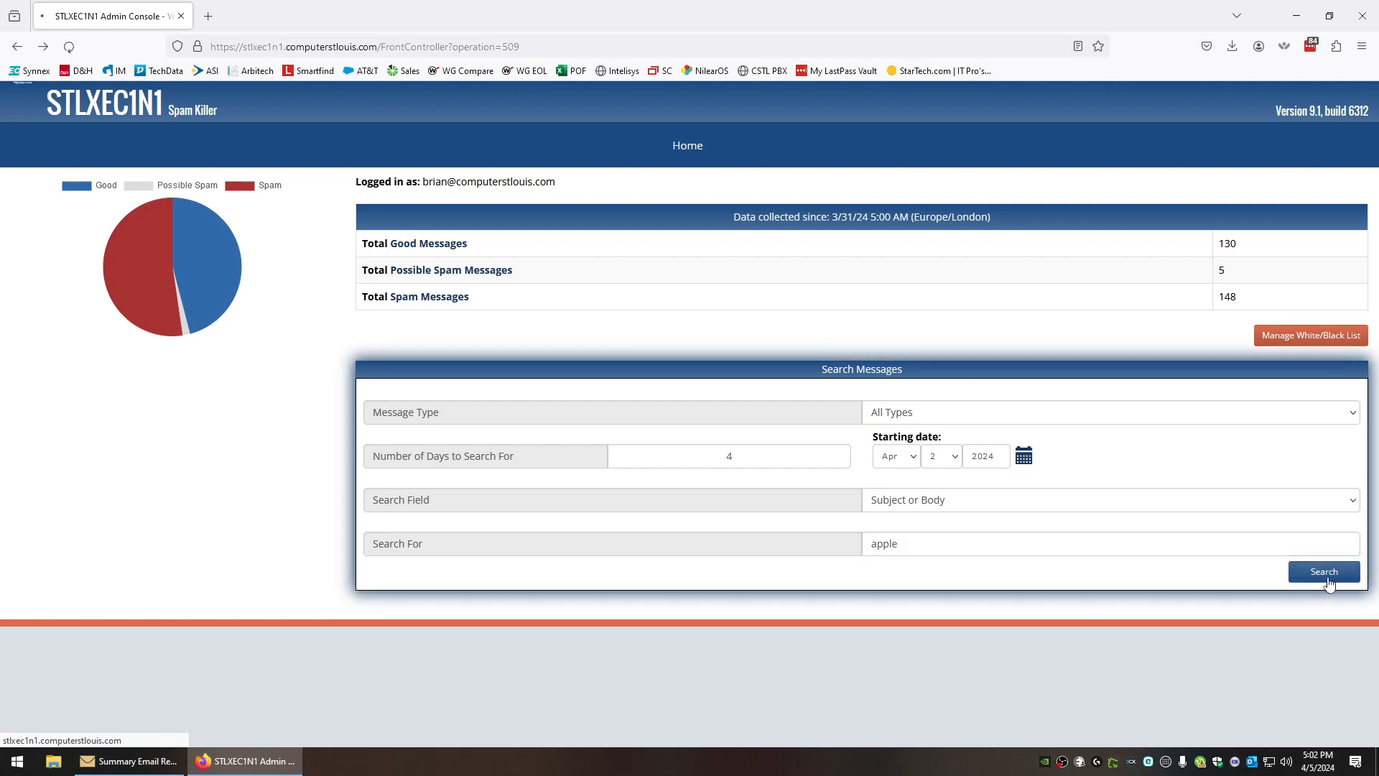
Open the Apple Pay suspension message, show then hide its unsafe images, and return to results
mouse_move(153, 450)
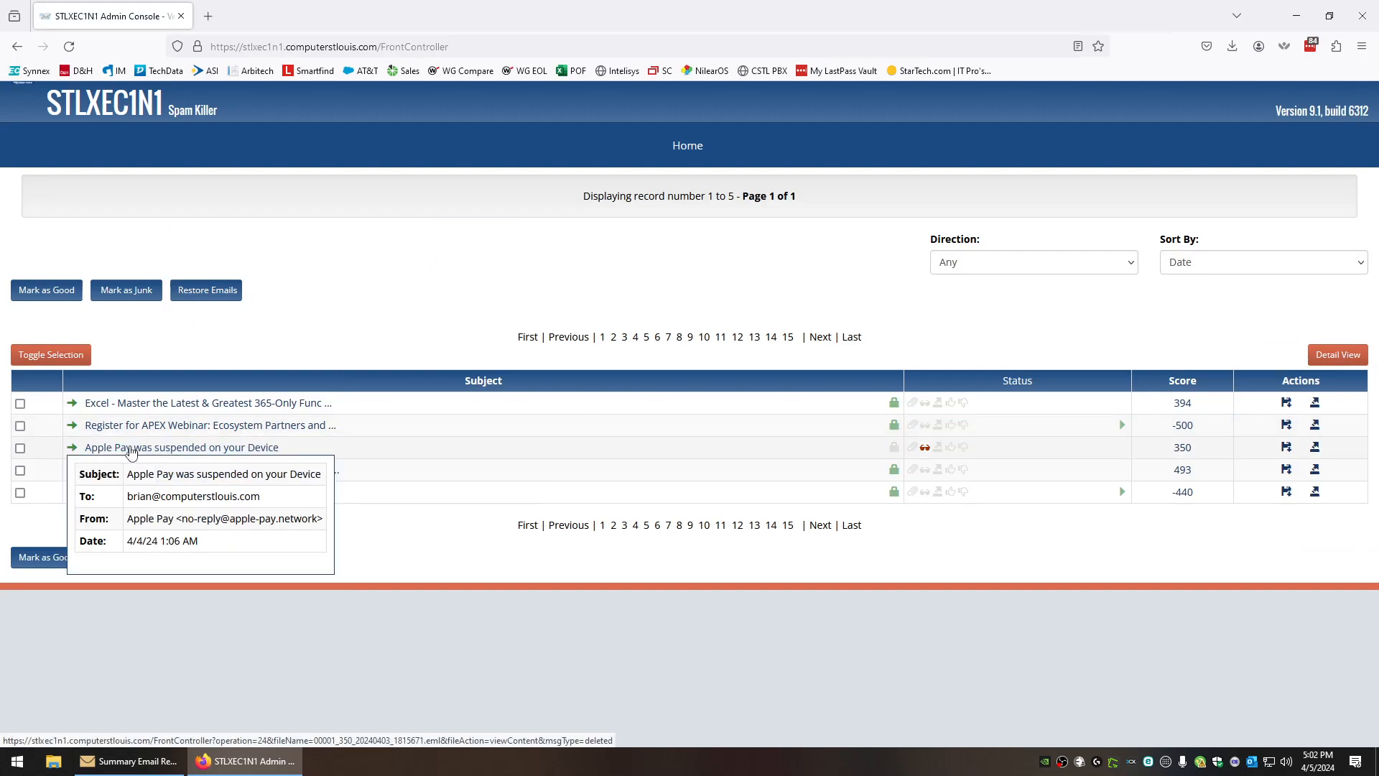
left_click(131, 448)
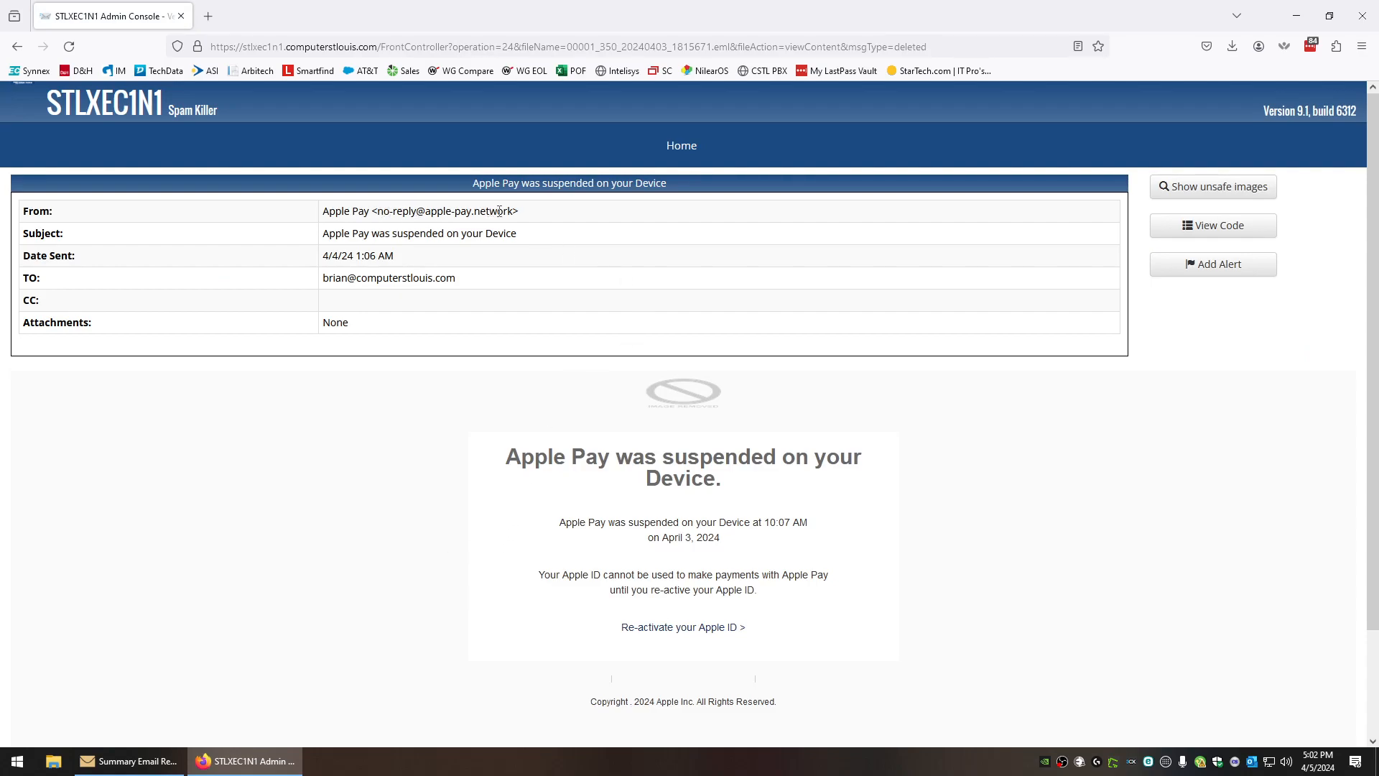
left_click_drag(511, 210, 425, 211)
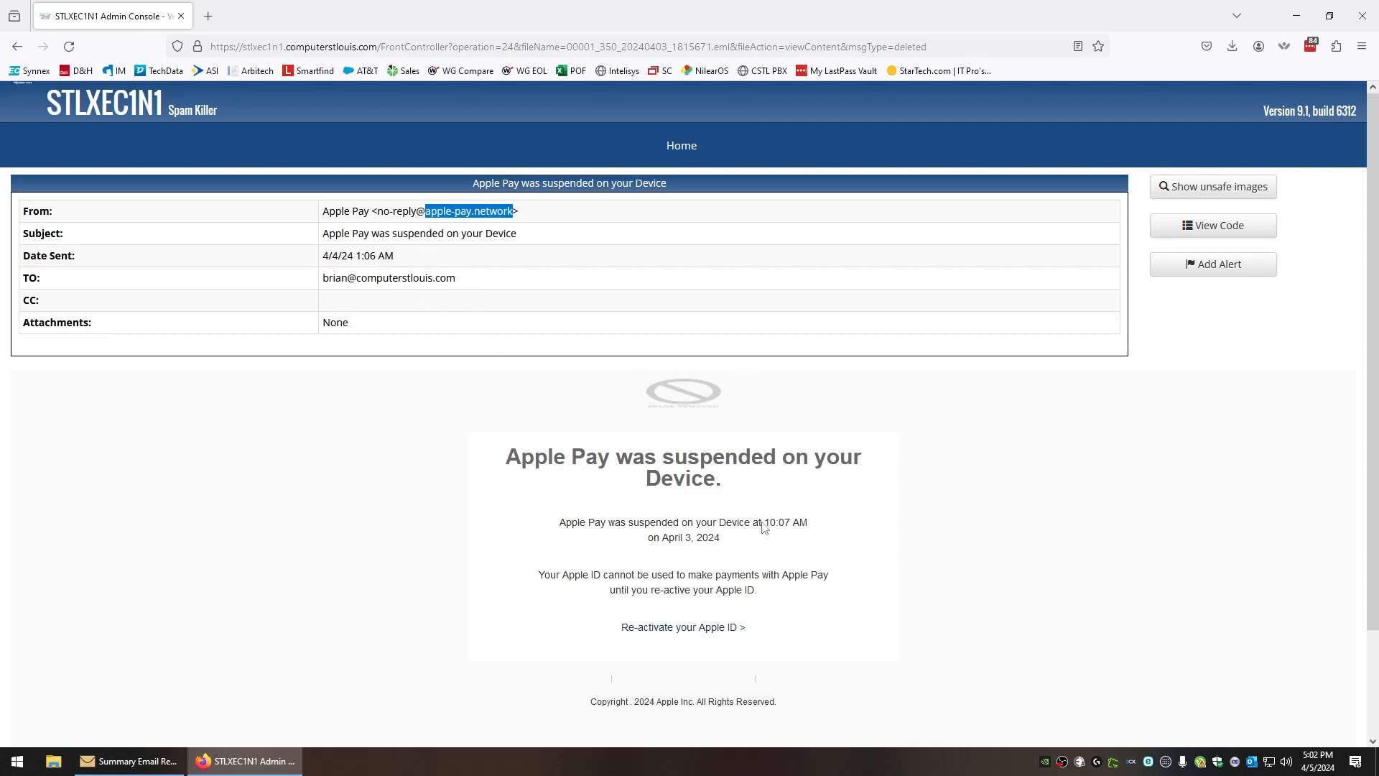
left_click(1240, 188)
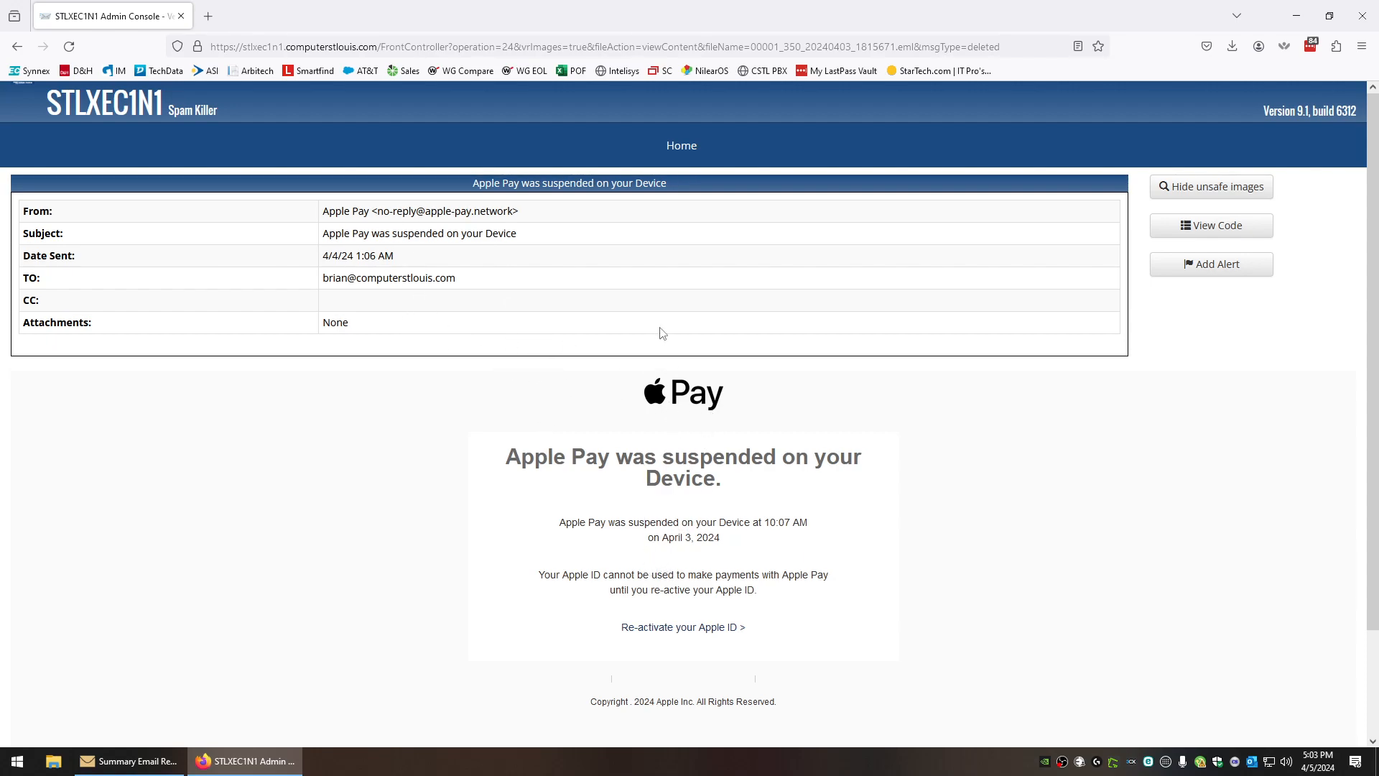
left_click(1204, 185)
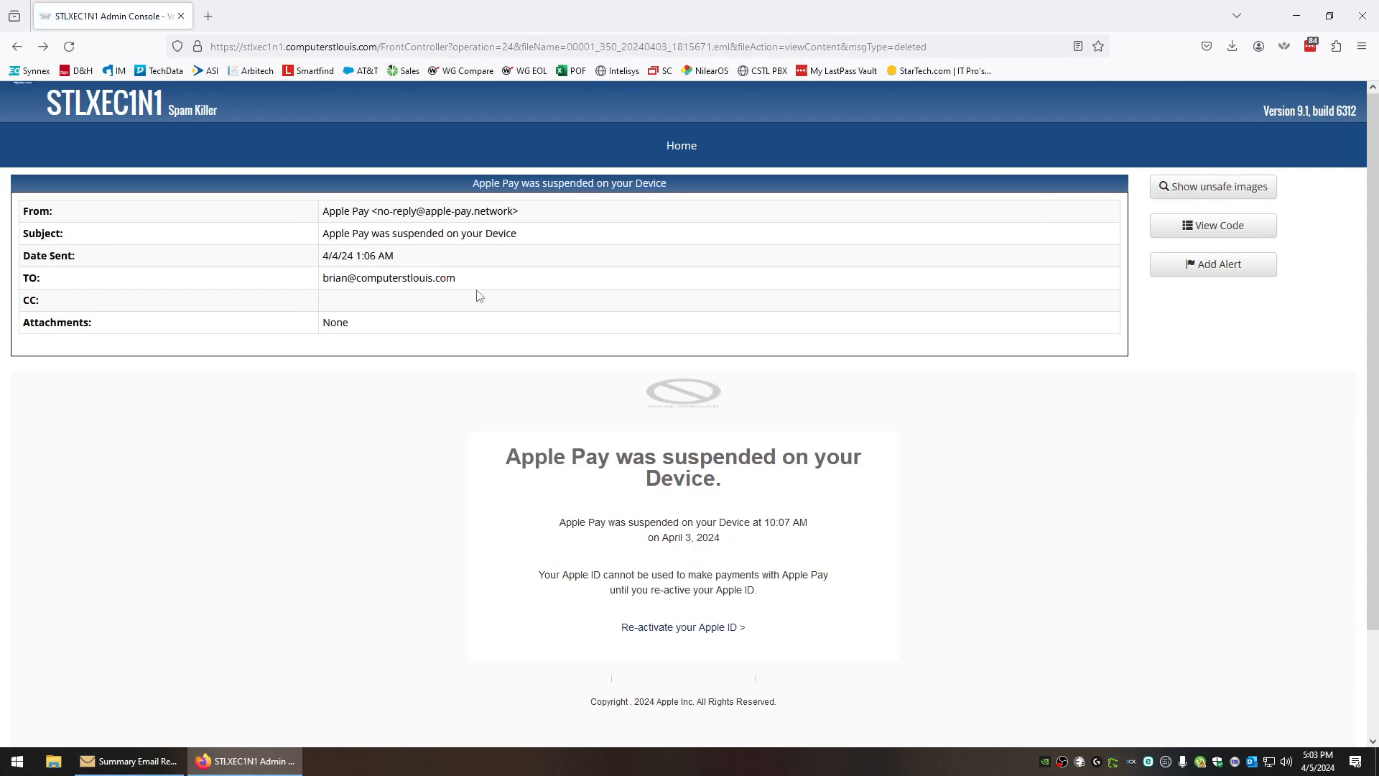
key("alt+Left")
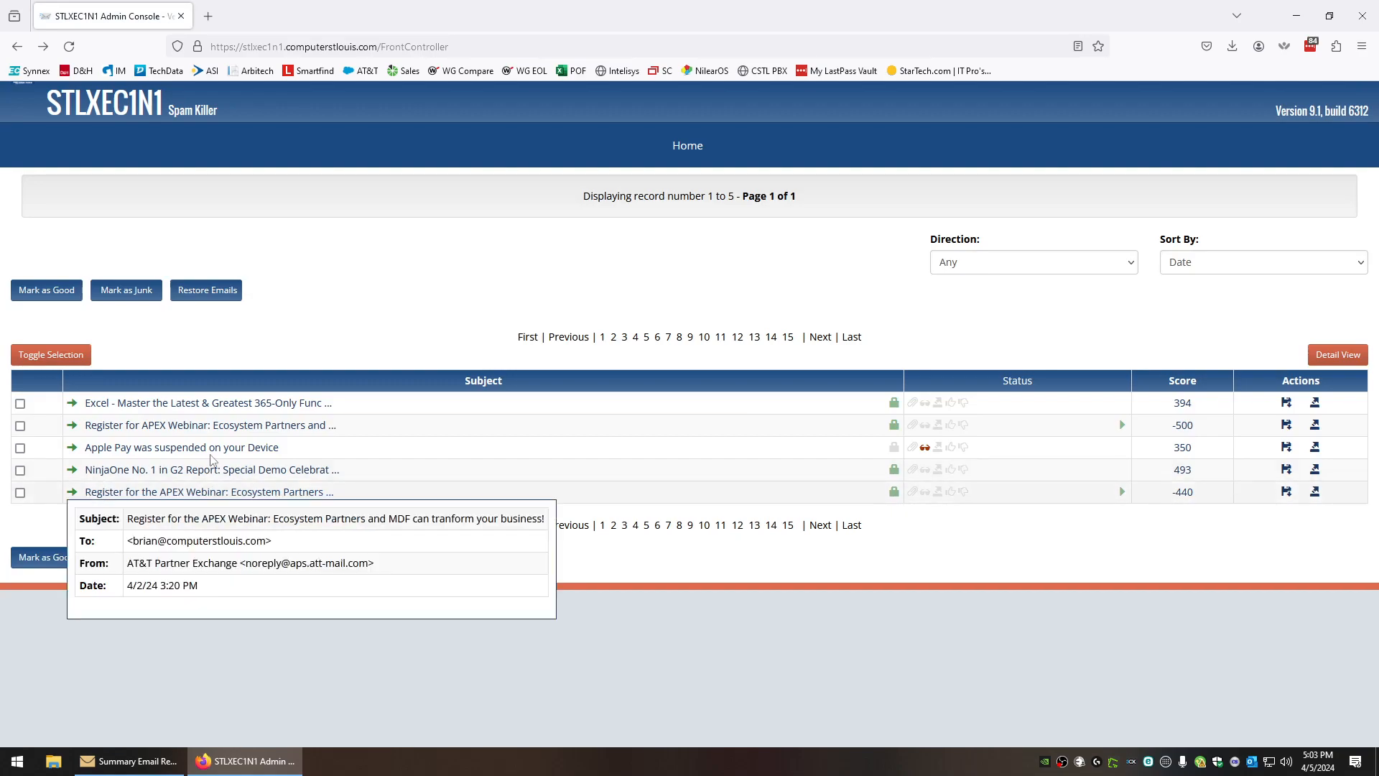
mouse_move(1186, 449)
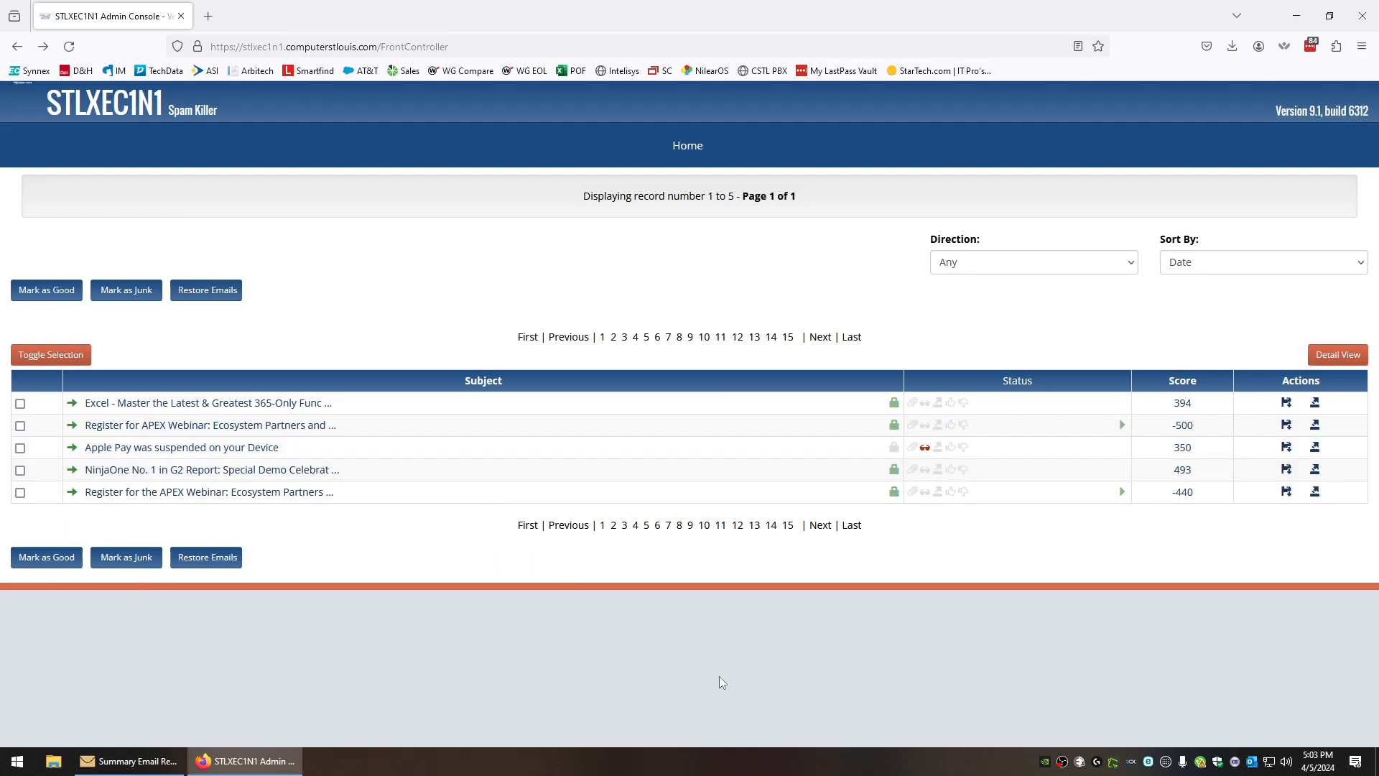
On the Home page, change the days to search to 1, then restore it to 4
mouse_move(808, 150)
left_click(692, 144)
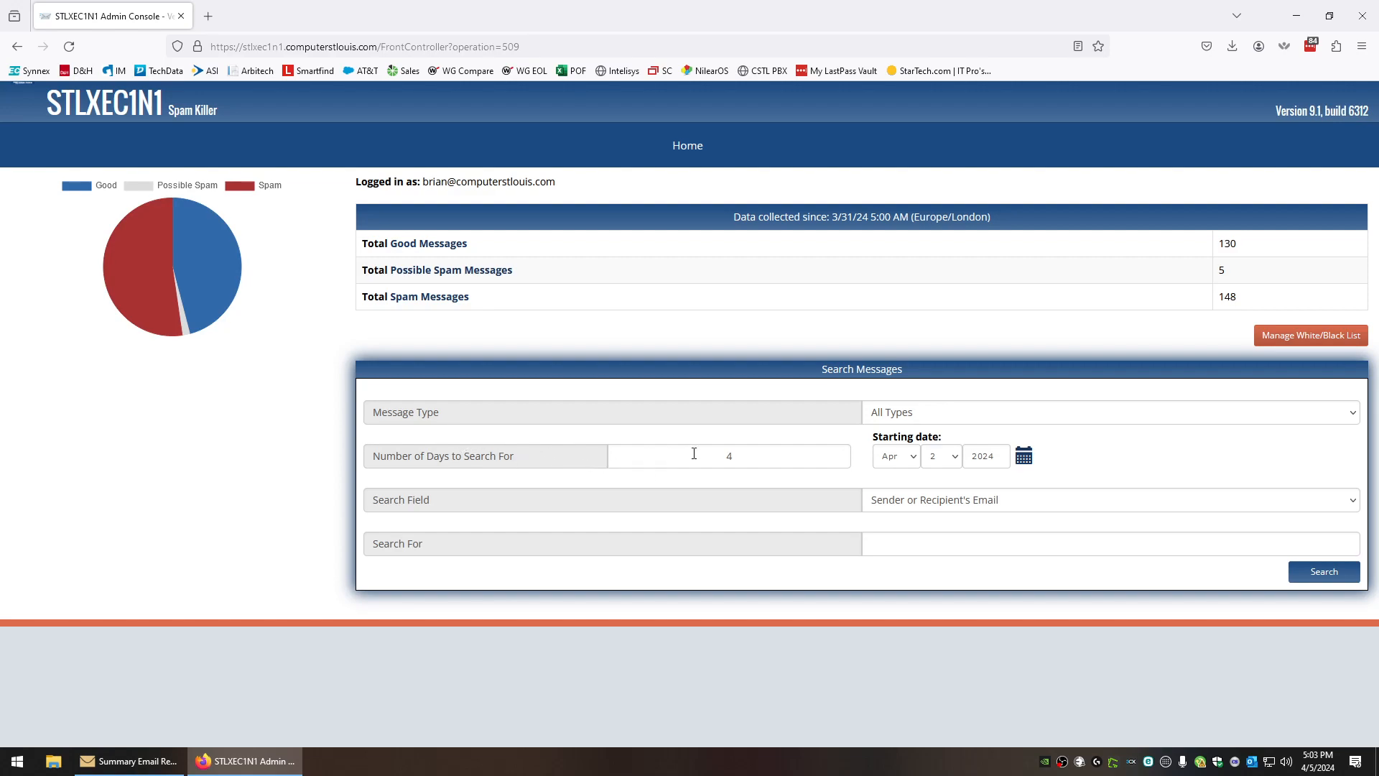
double_click(749, 460)
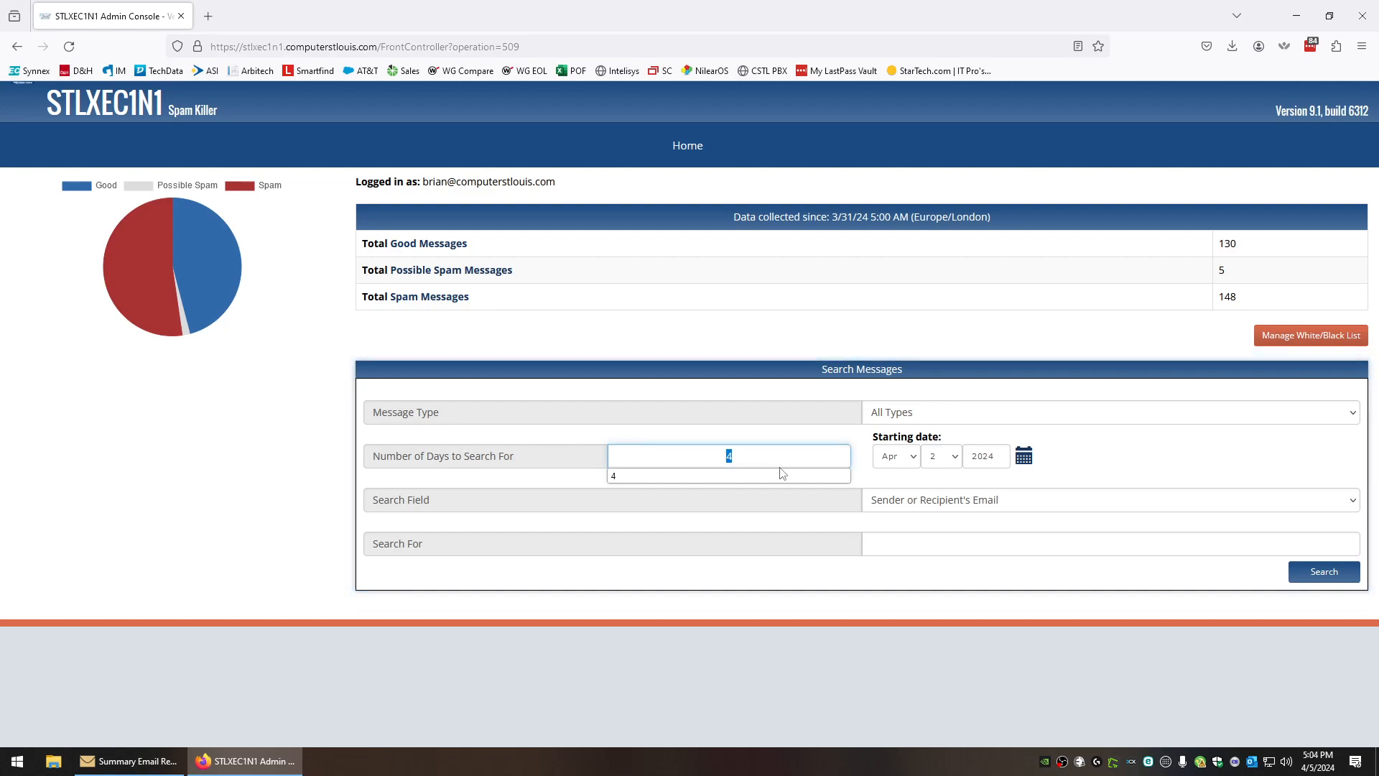
type("1")
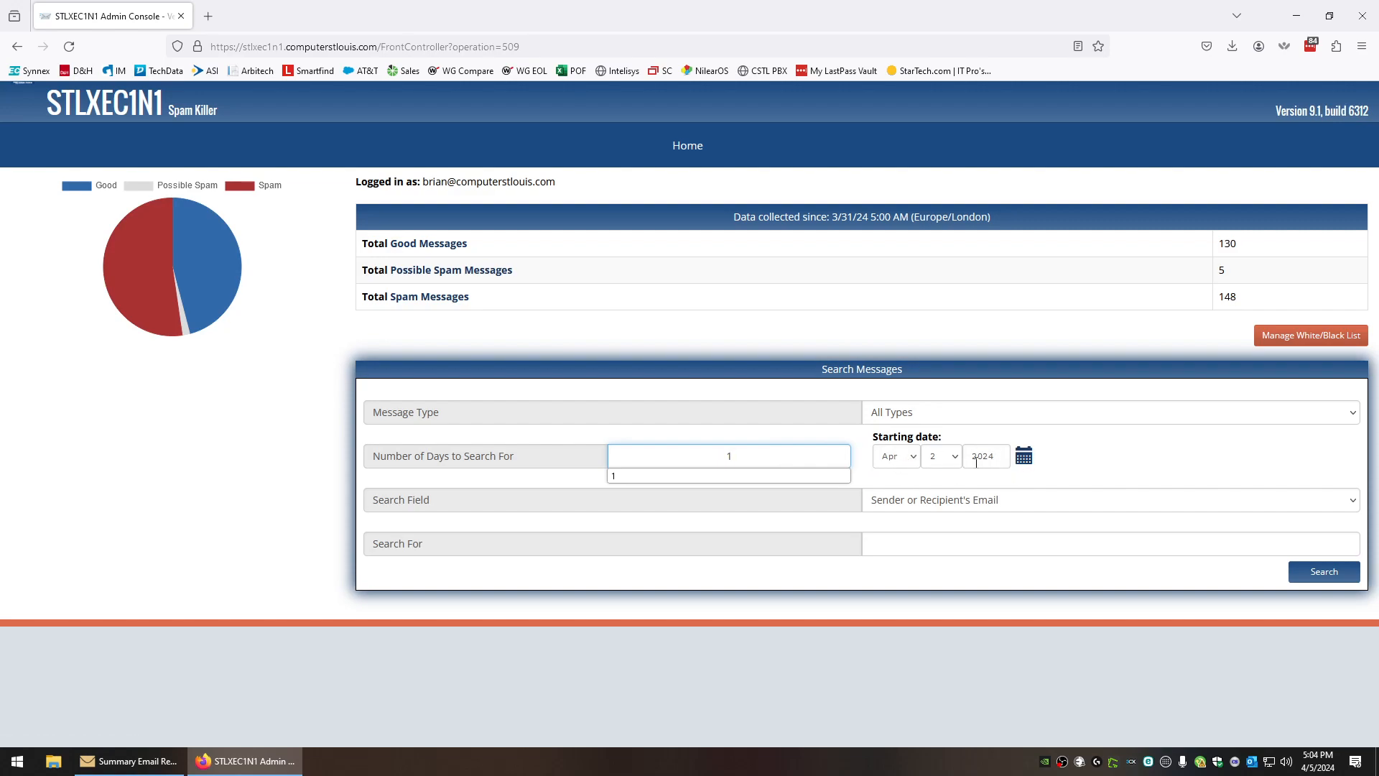
key("BackSpace")
type("4")
left_click(1142, 455)
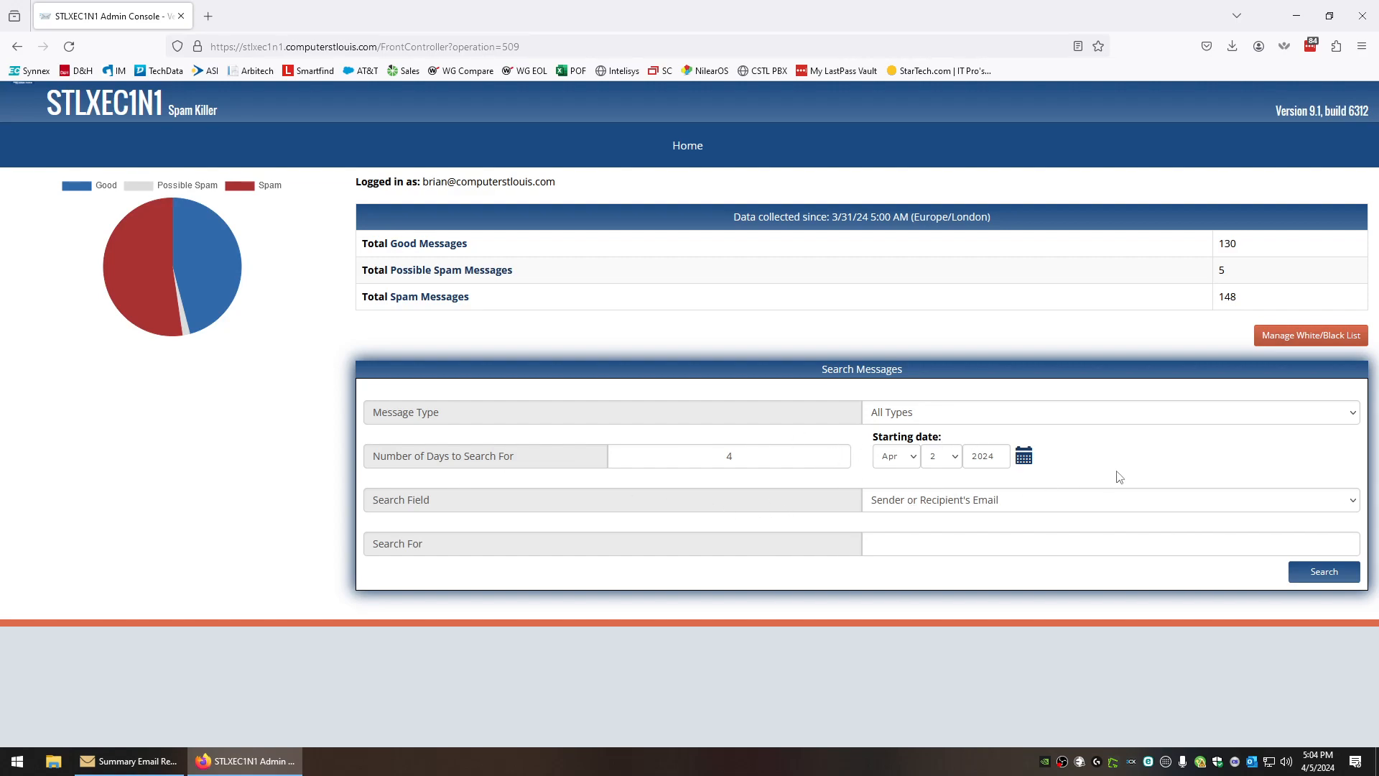
In Manage Filtering Options, change the second quarantine report time from 08:00 AM to 08:30 AM
mouse_move(690, 146)
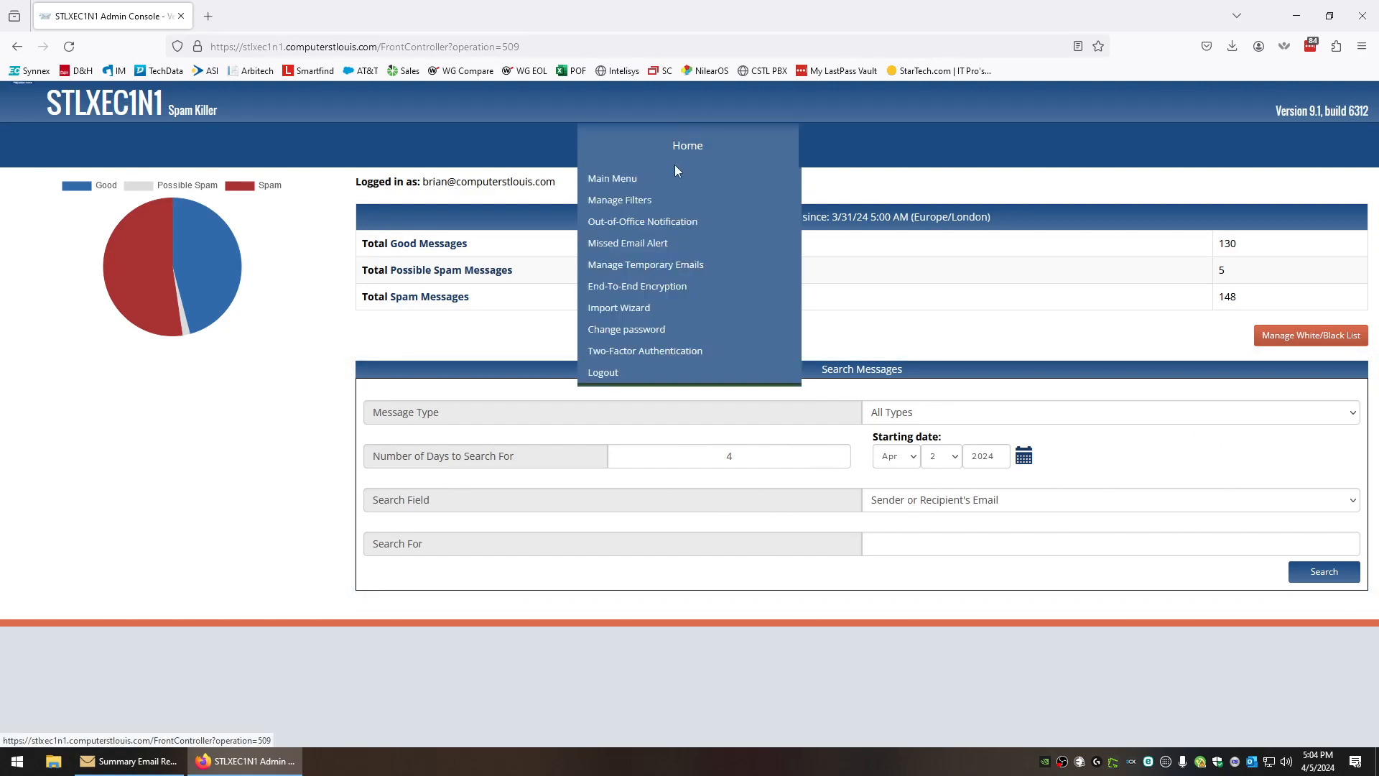
left_click(638, 204)
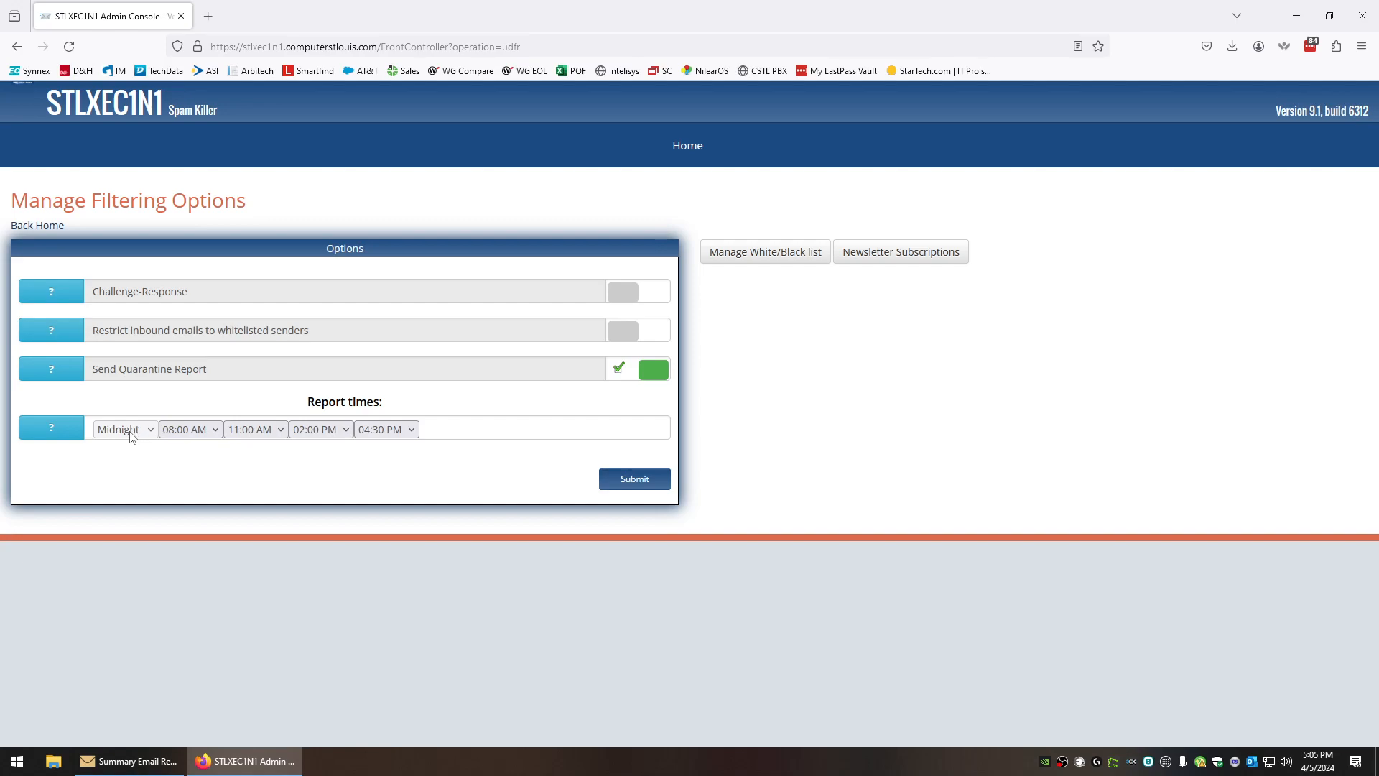
left_click(186, 429)
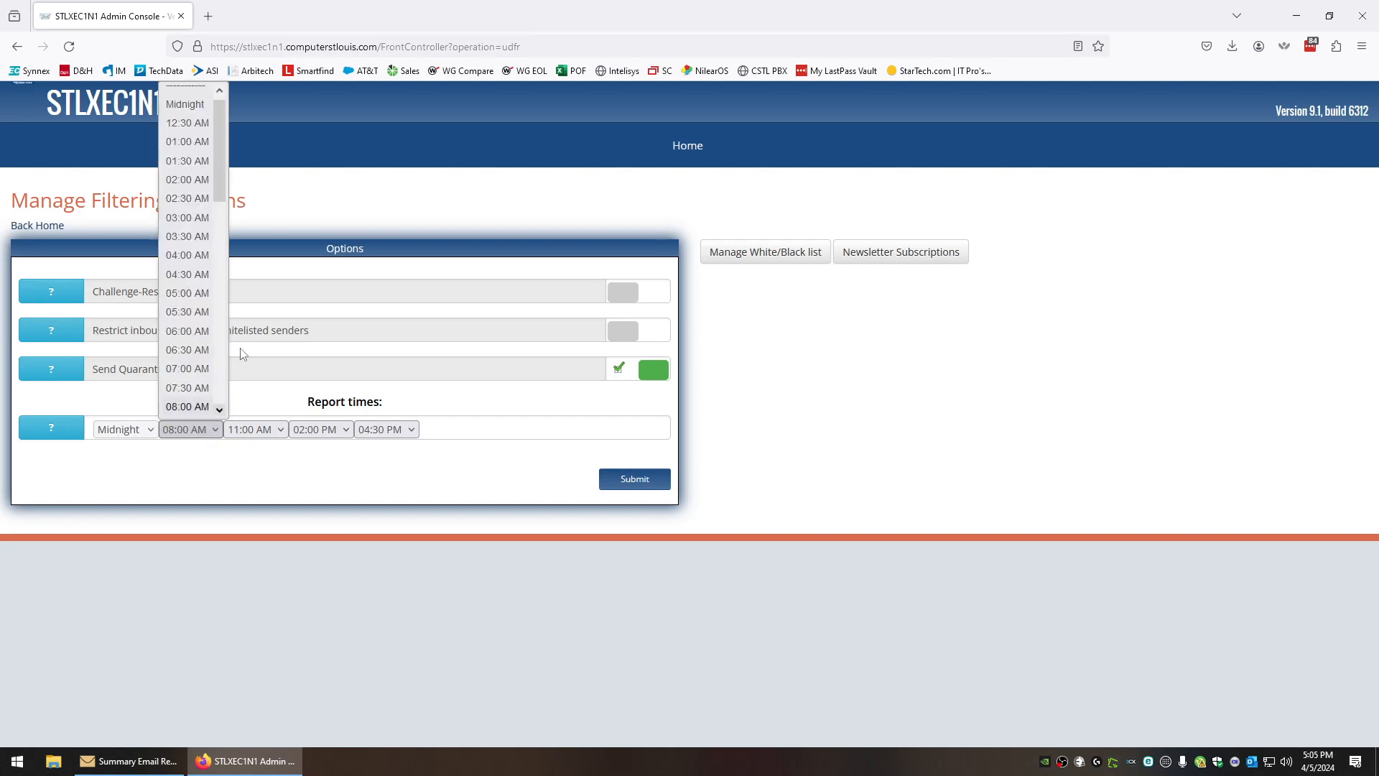
left_click(185, 94)
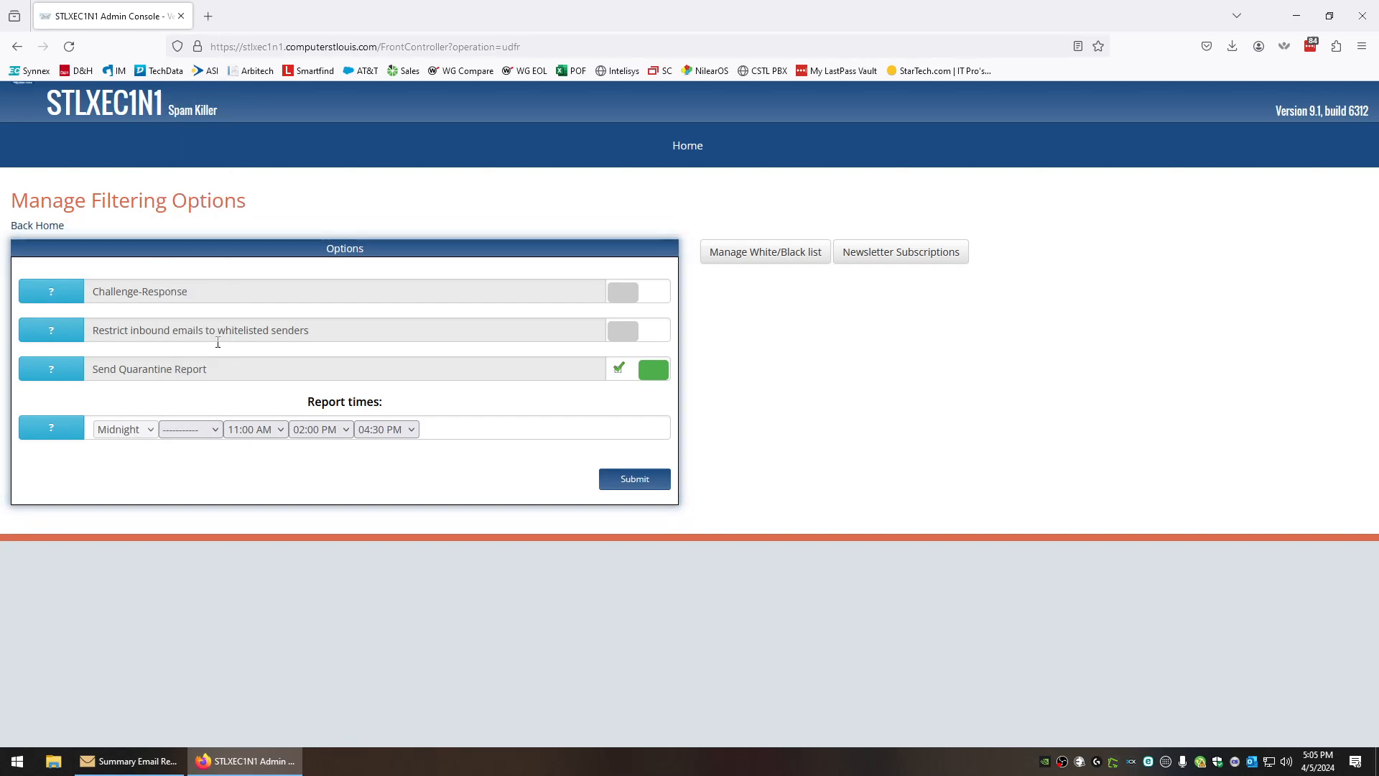
left_click(191, 431)
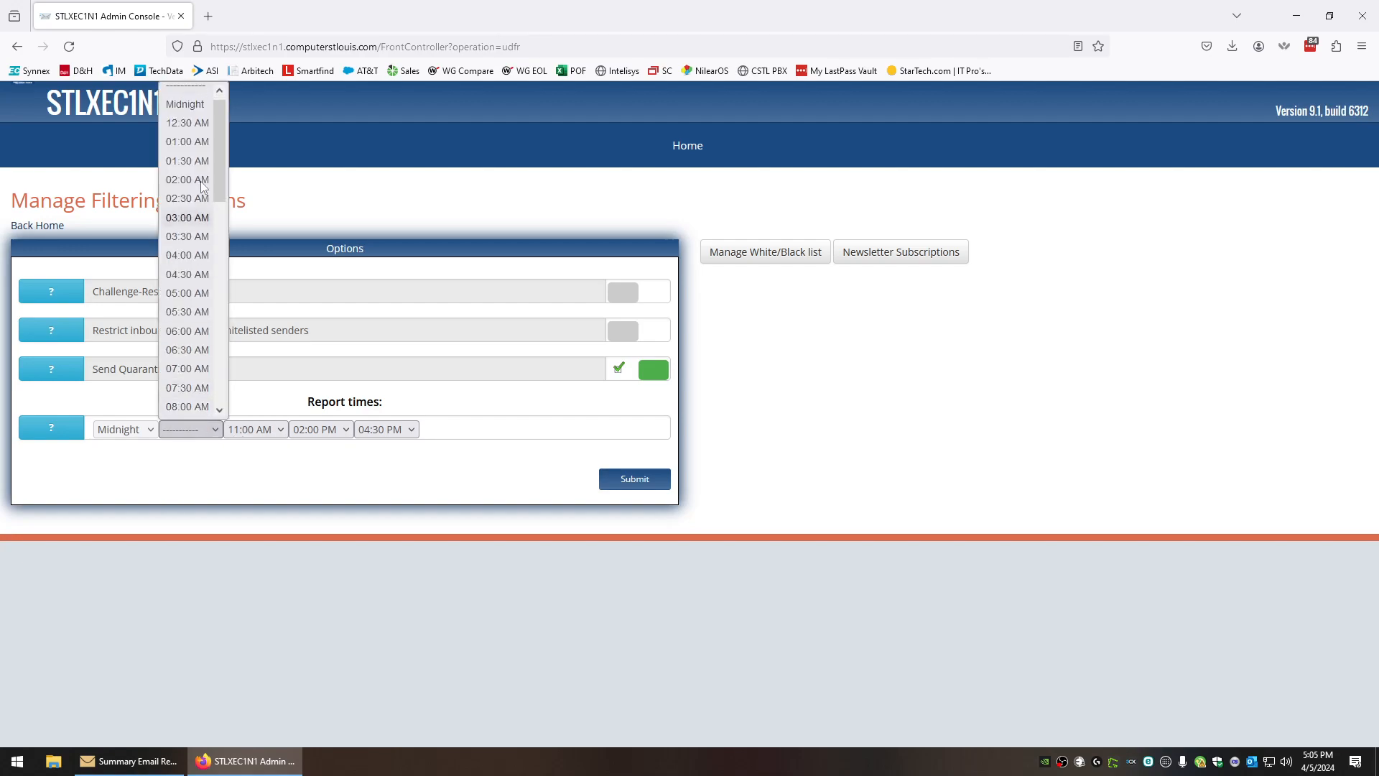
scroll(181, 382, "down", 2)
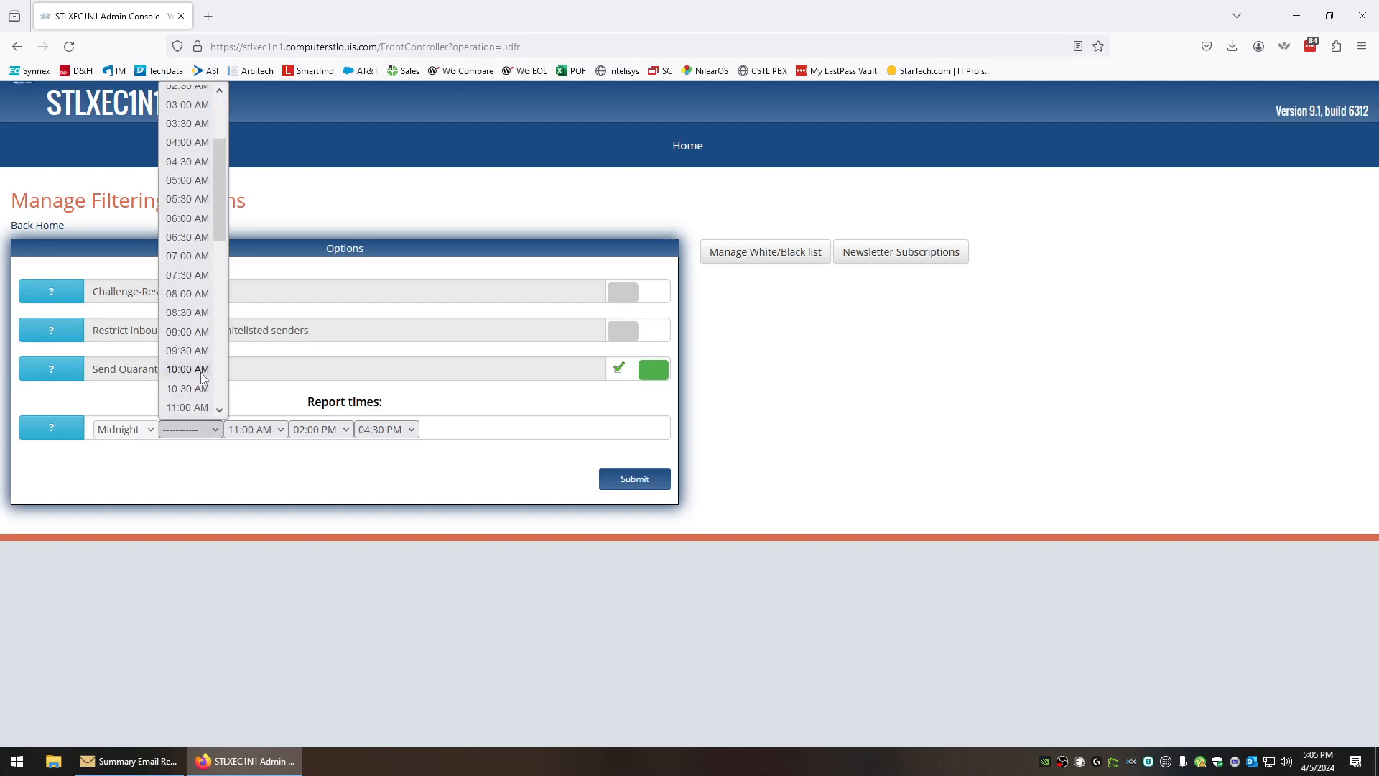
left_click(189, 316)
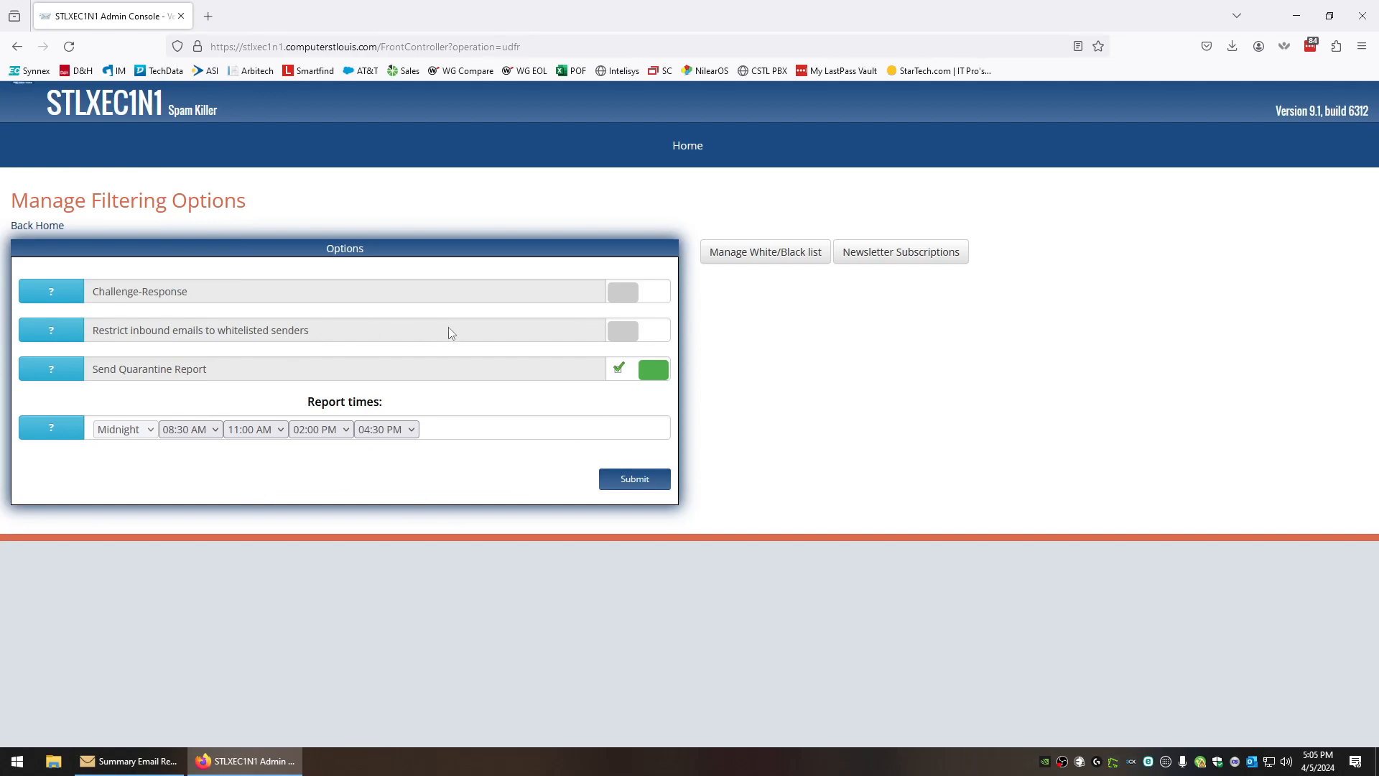
left_click(776, 257)
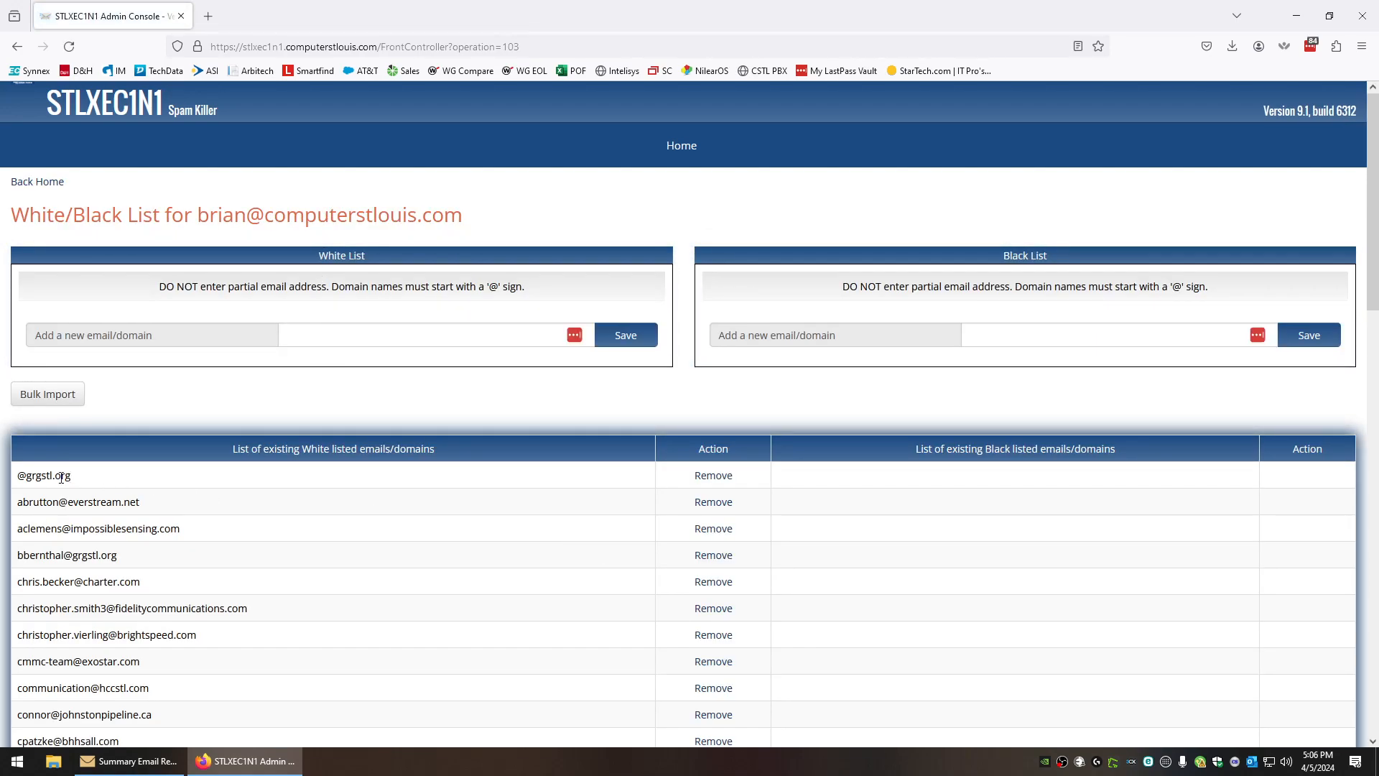
double_click(32, 477)
left_click_drag(71, 476, 30, 481)
left_click(55, 474)
left_click_drag(75, 476, 15, 476)
left_click(400, 336)
key("ctrl+a")
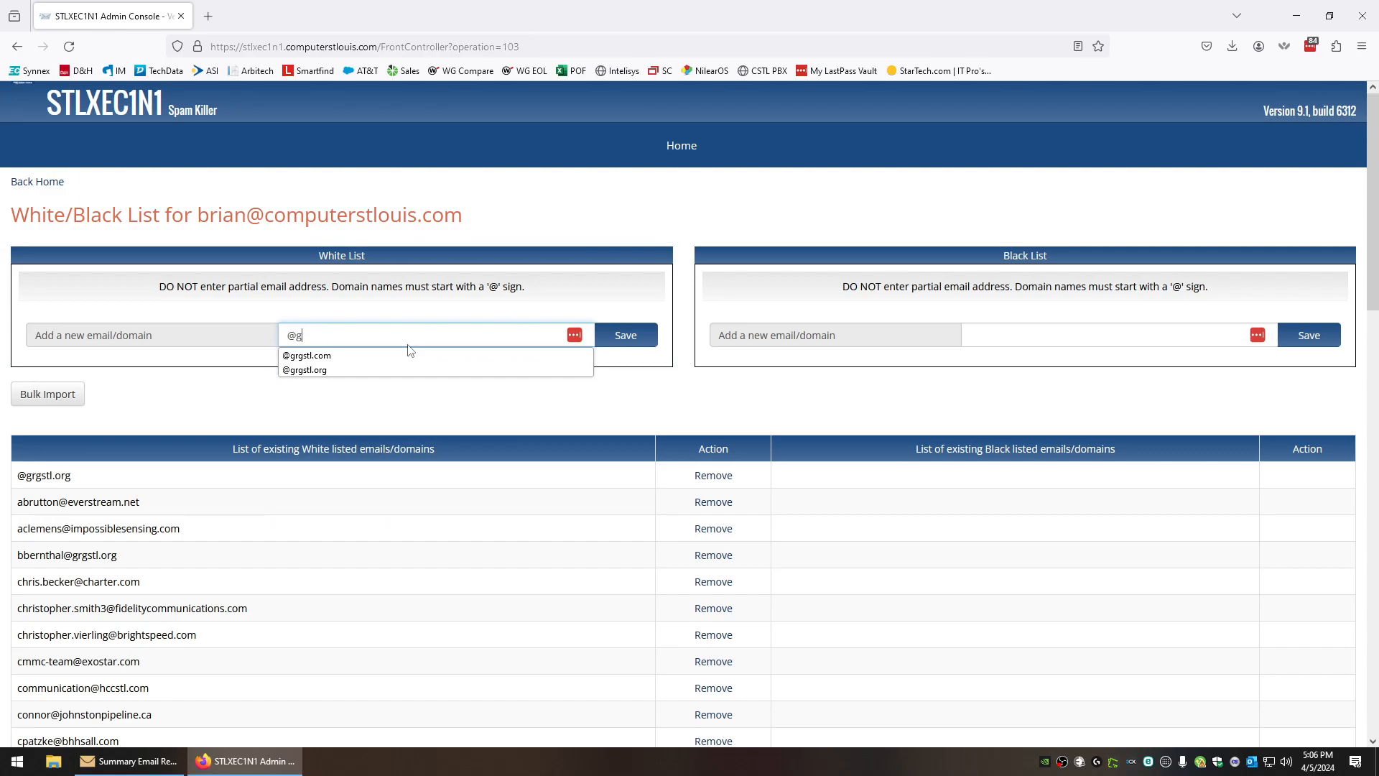
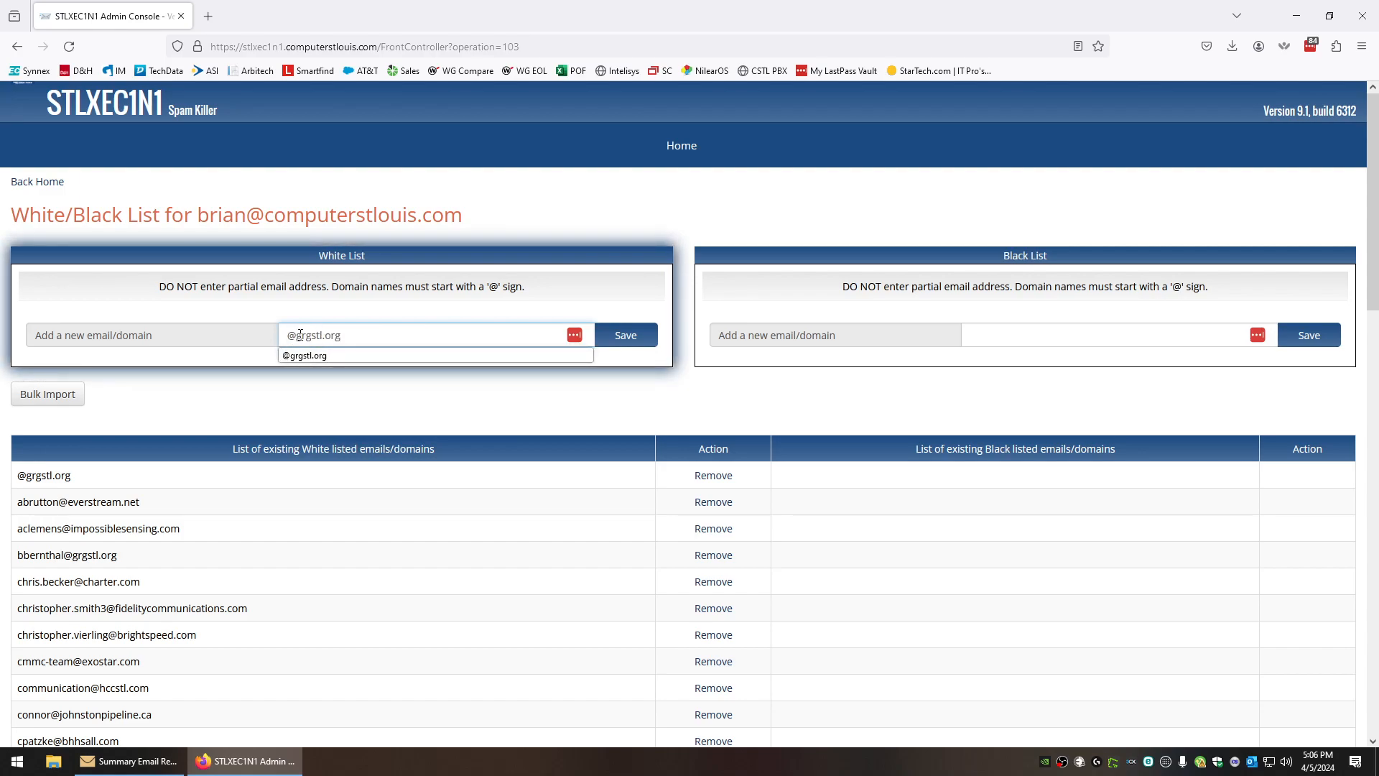
triple_click(351, 334)
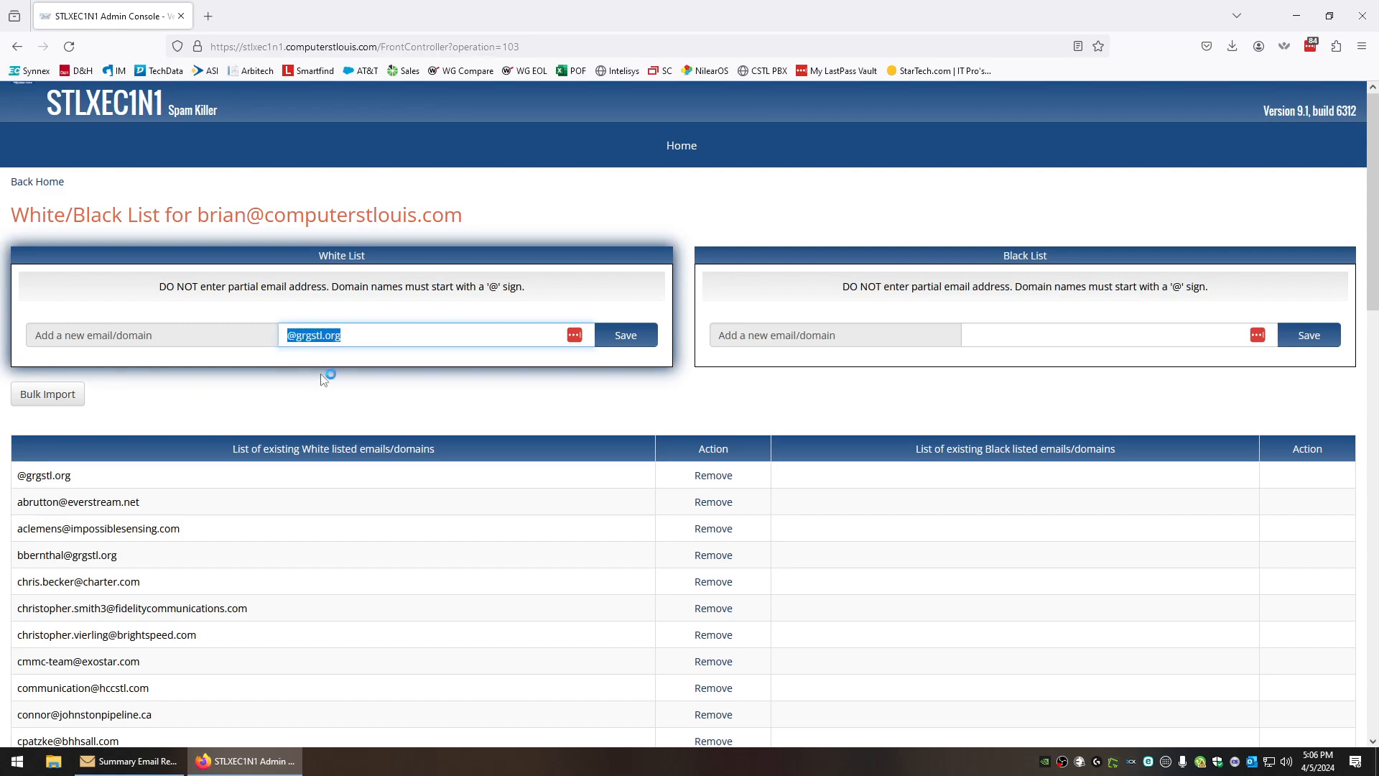
key("BackSpace")
left_click(862, 422)
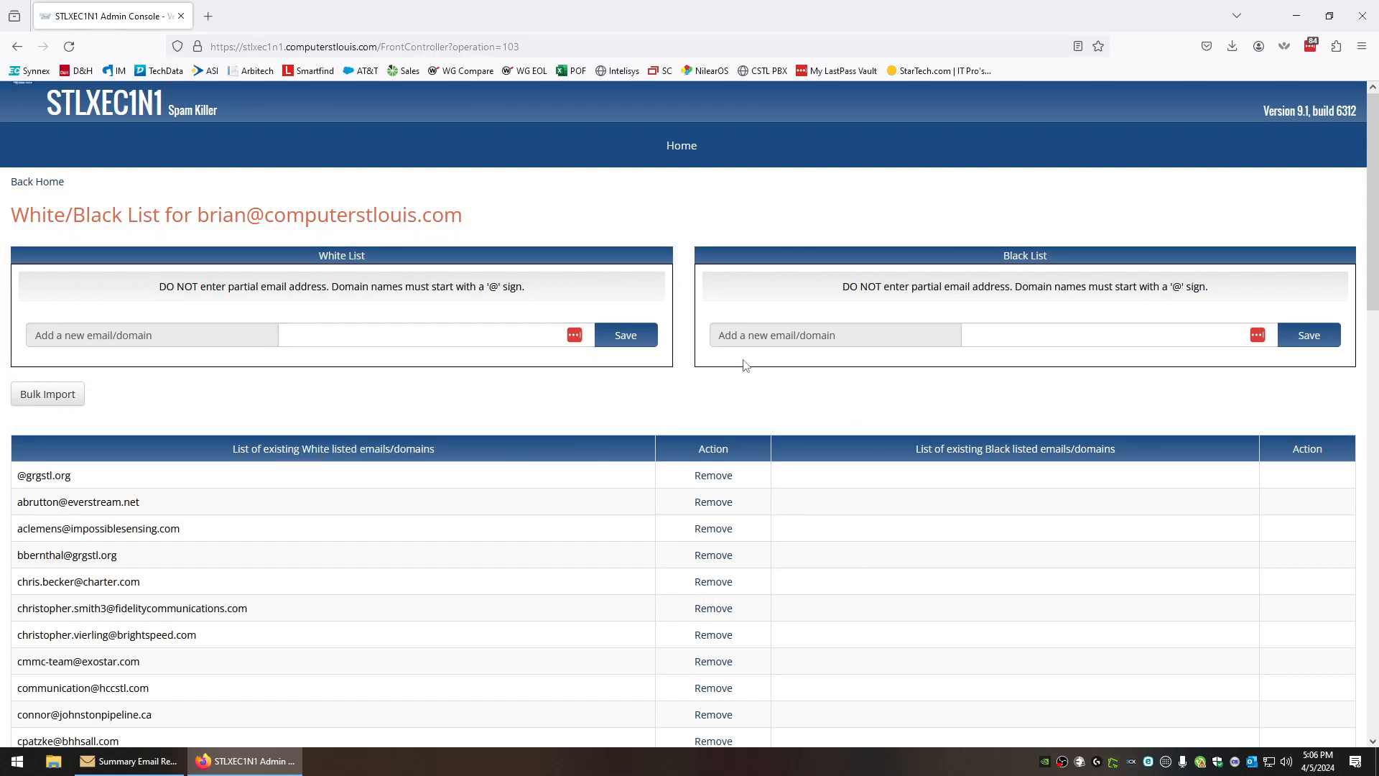
left_click(1011, 334)
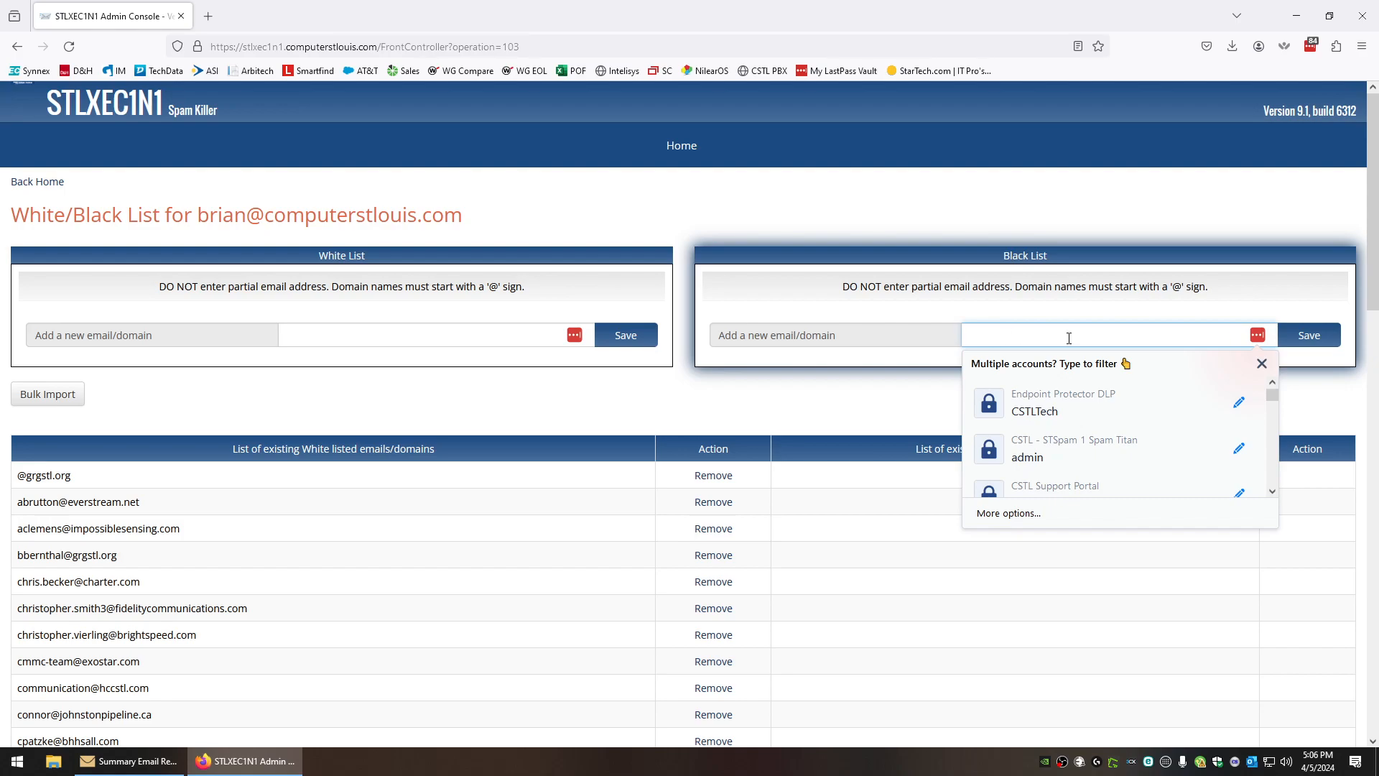
left_click(884, 391)
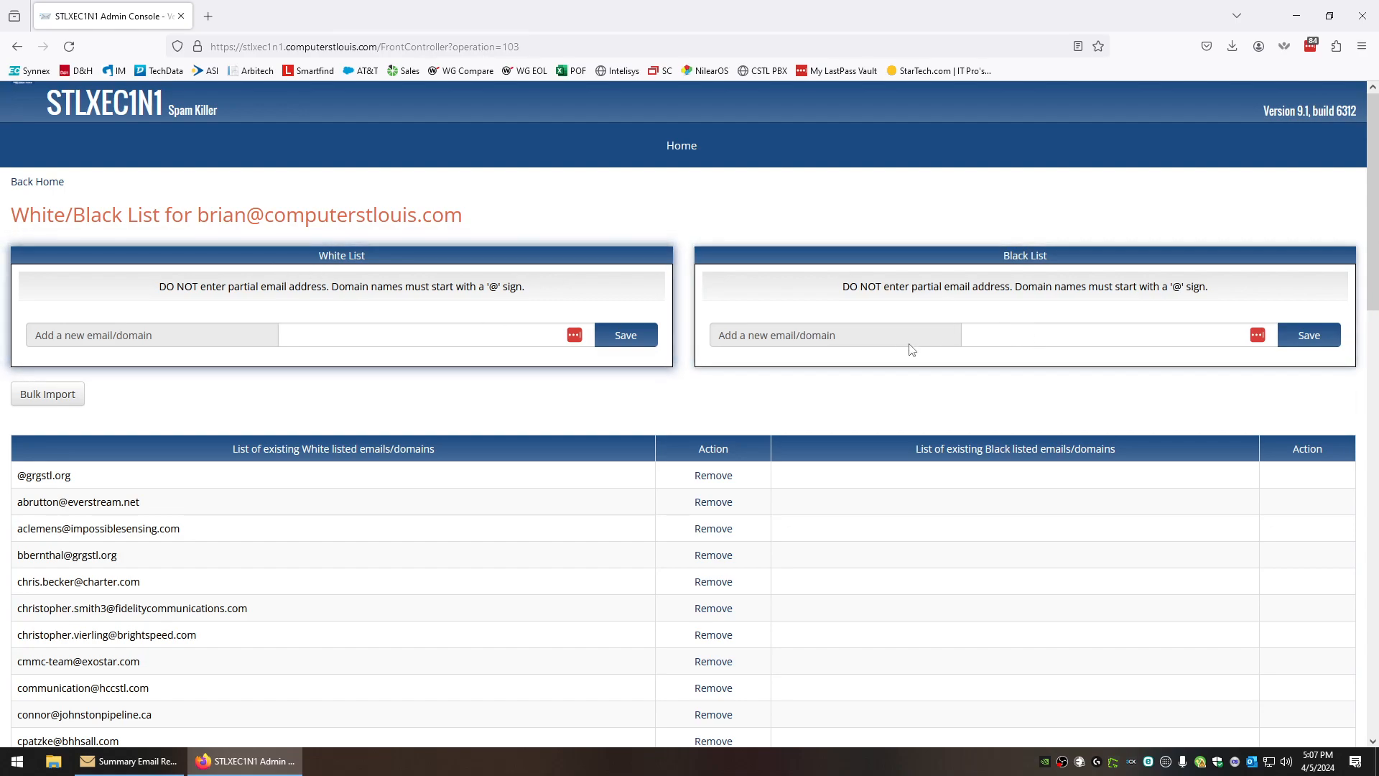
mouse_move(720, 148)
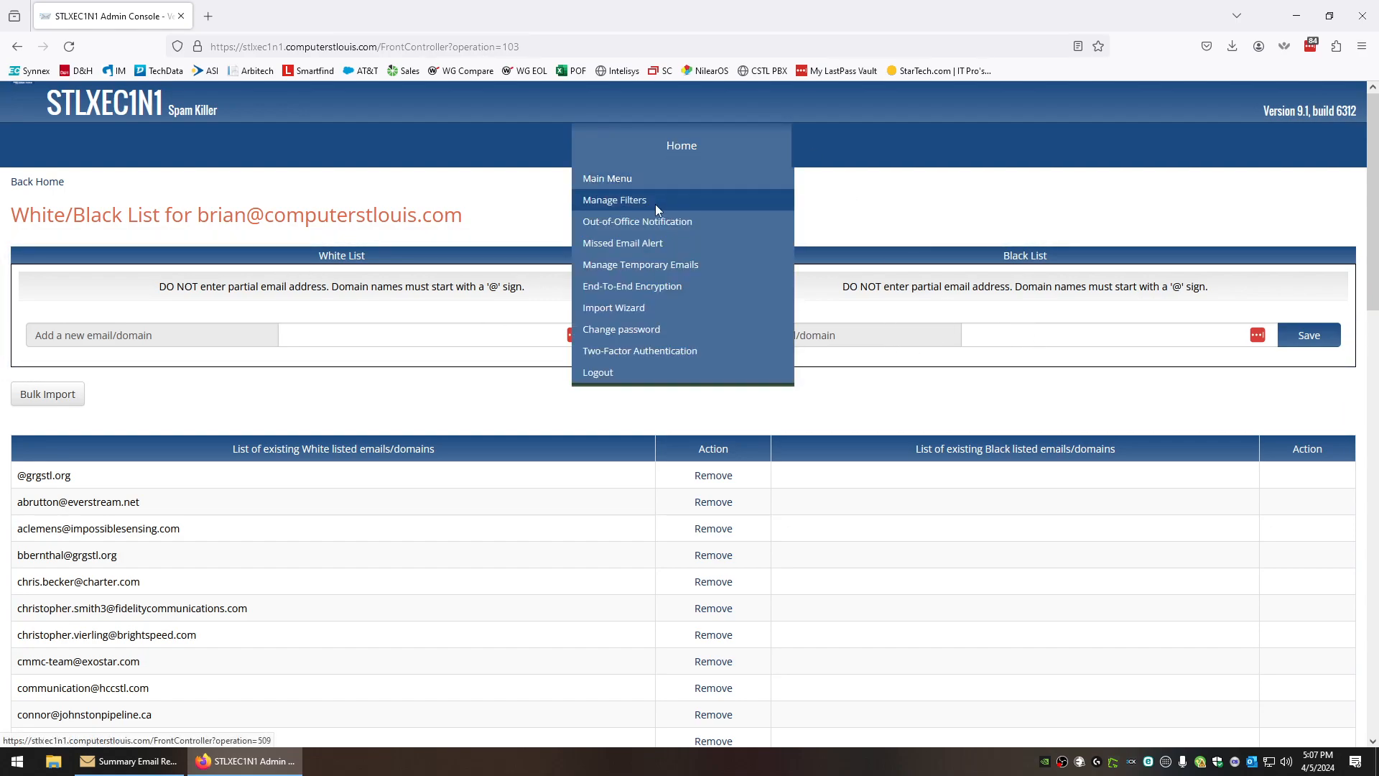
Visit the Out-of-Office Notification, Missed Email Alerts and Manage Temporary Emails pages in turn
left_click(643, 224)
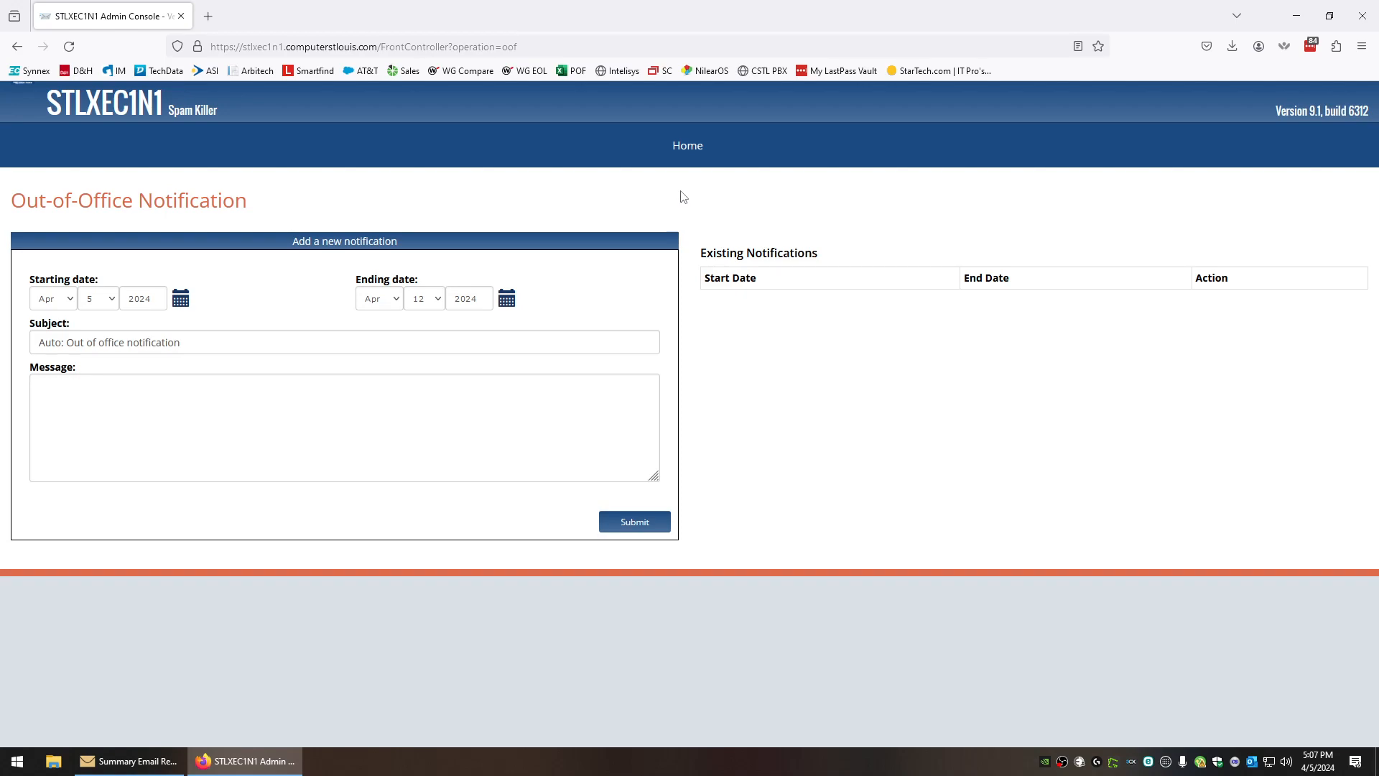
mouse_move(691, 159)
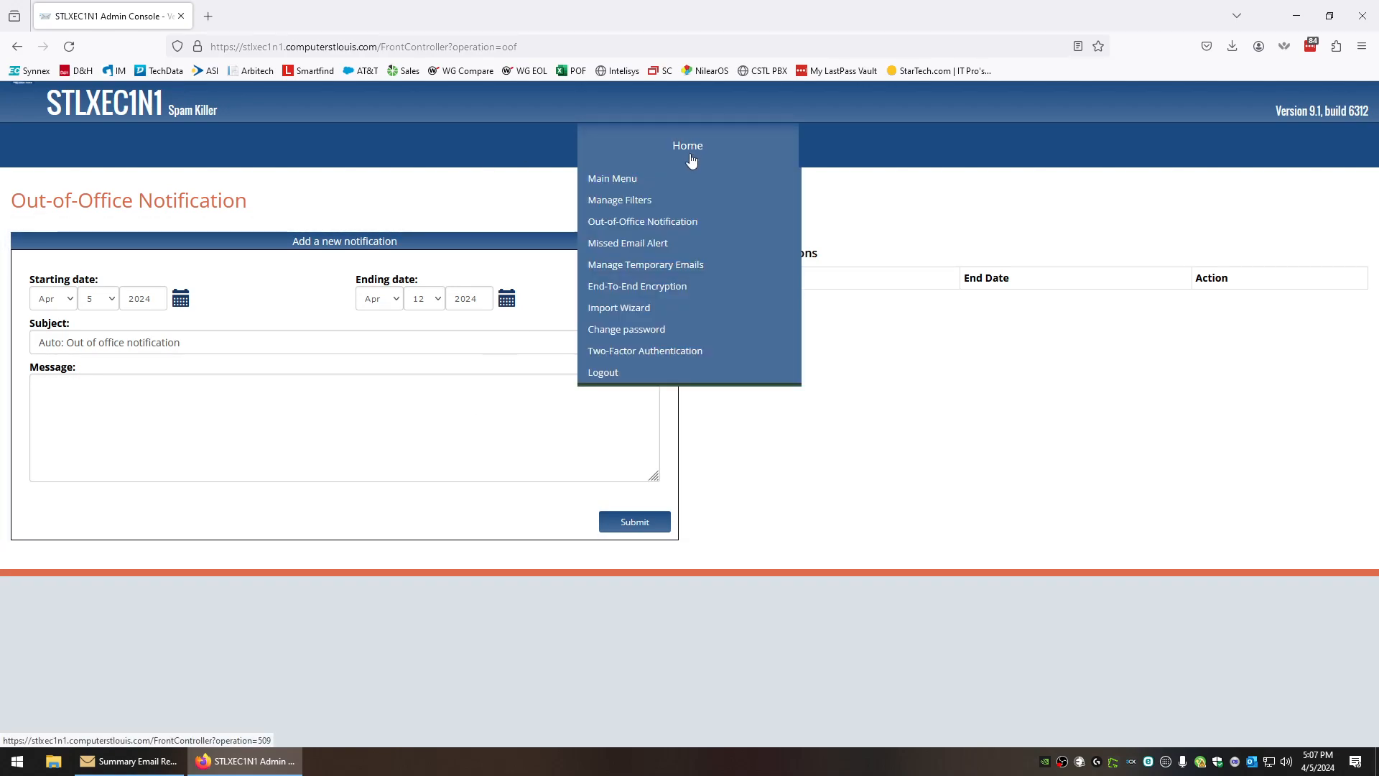
left_click(661, 245)
mouse_move(661, 167)
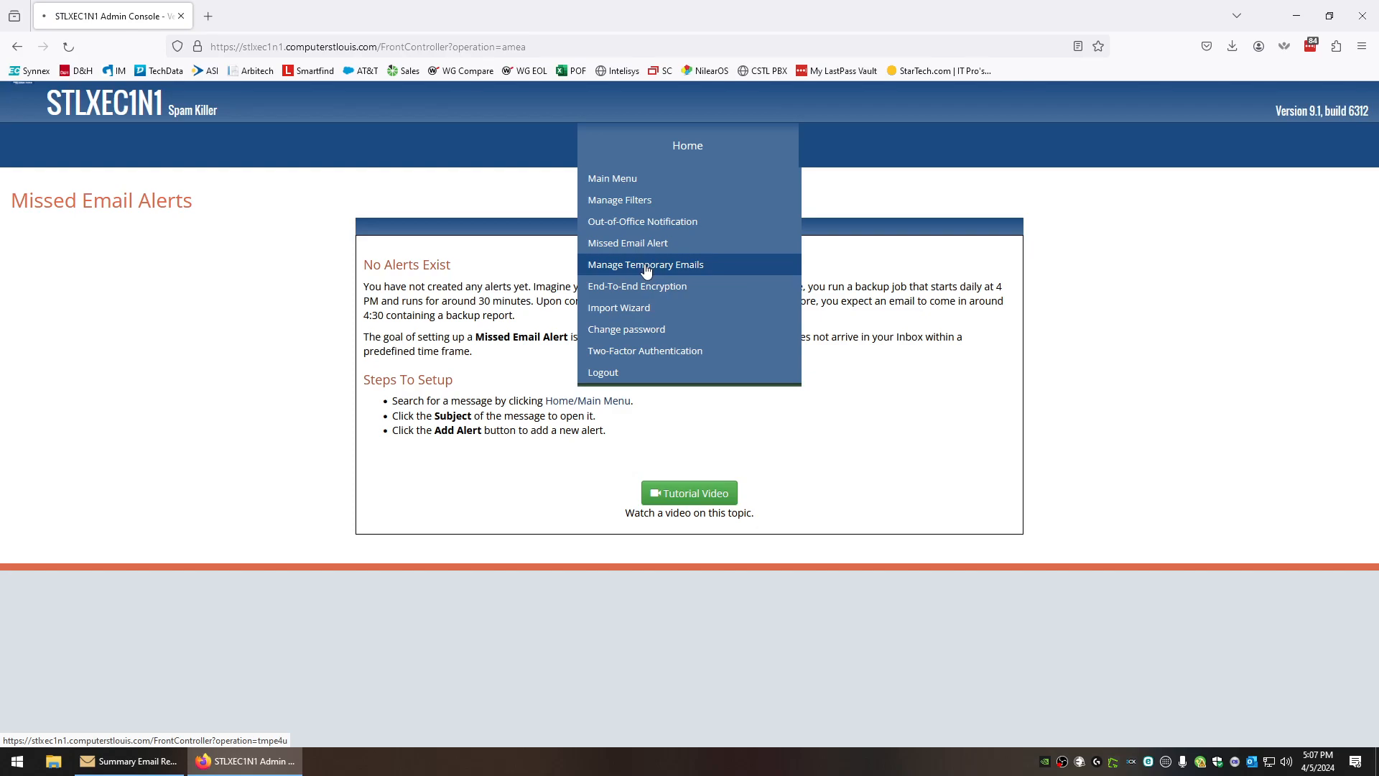
left_click(646, 266)
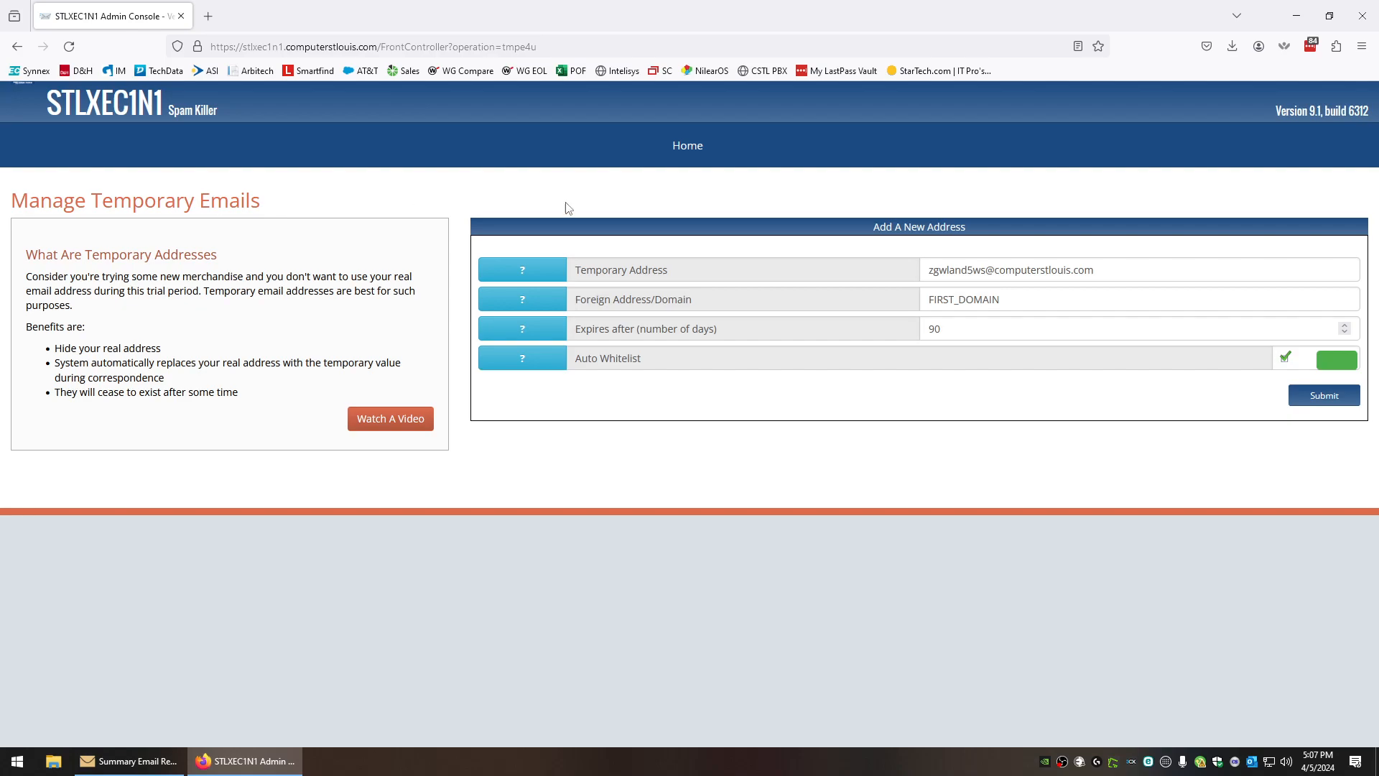
mouse_move(676, 161)
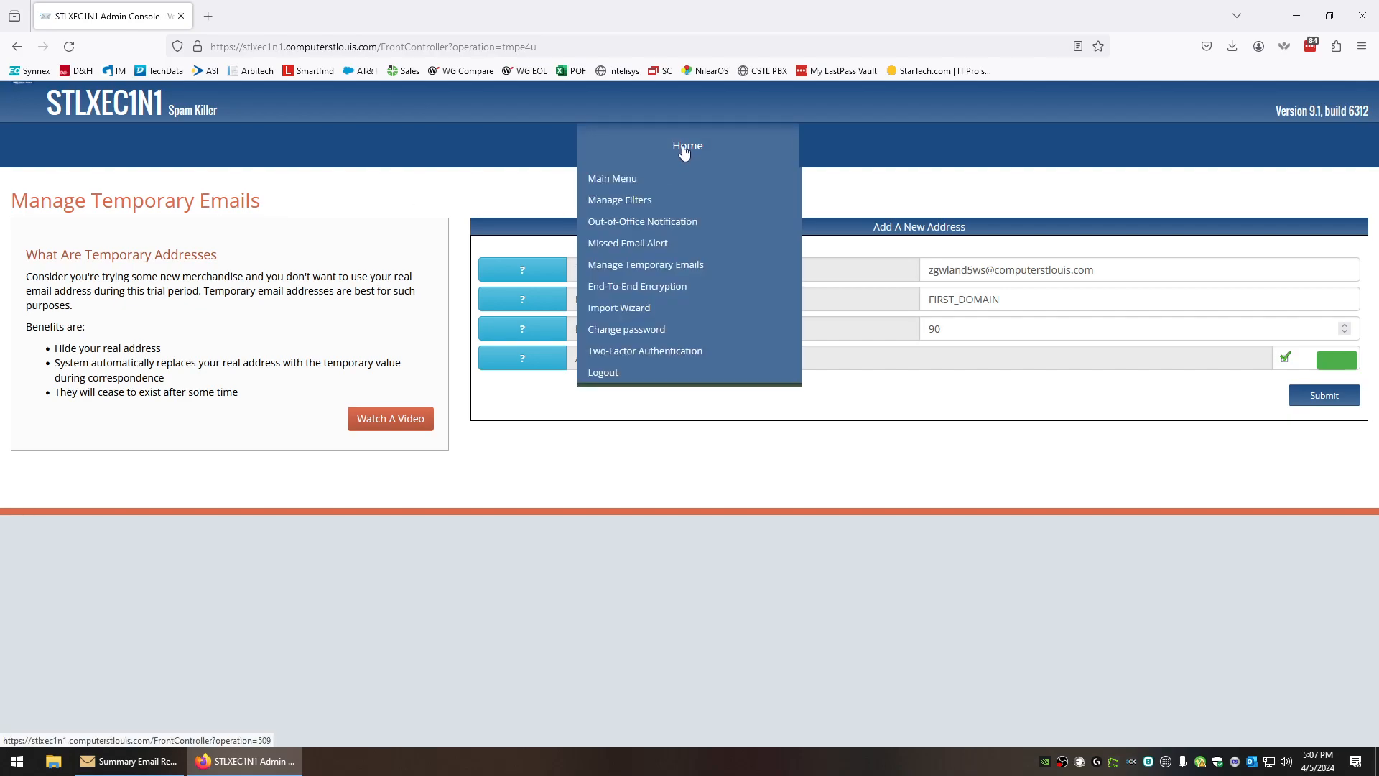
Browse the End-To-End Encryption and Import Wizard pages, ending on the Change Password page
left_click(635, 286)
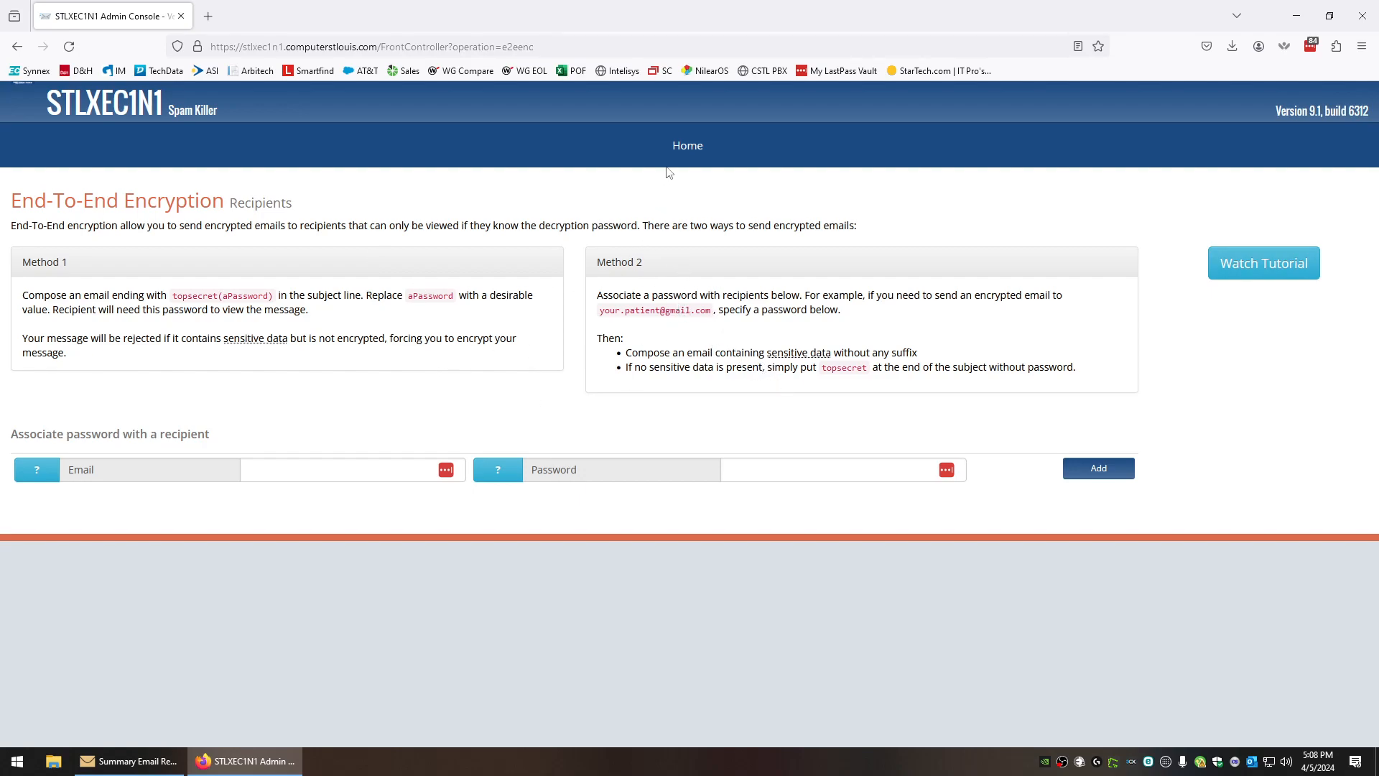
mouse_move(693, 148)
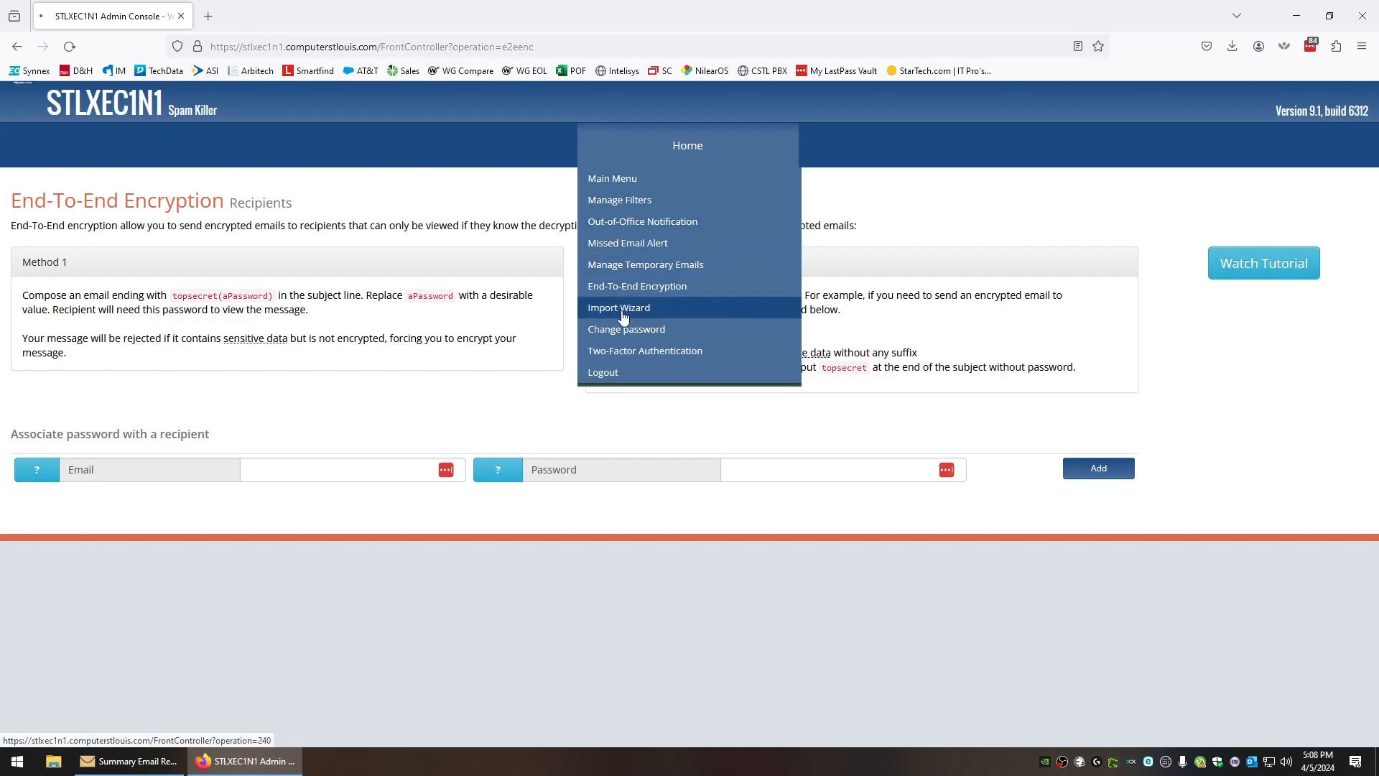
left_click(622, 316)
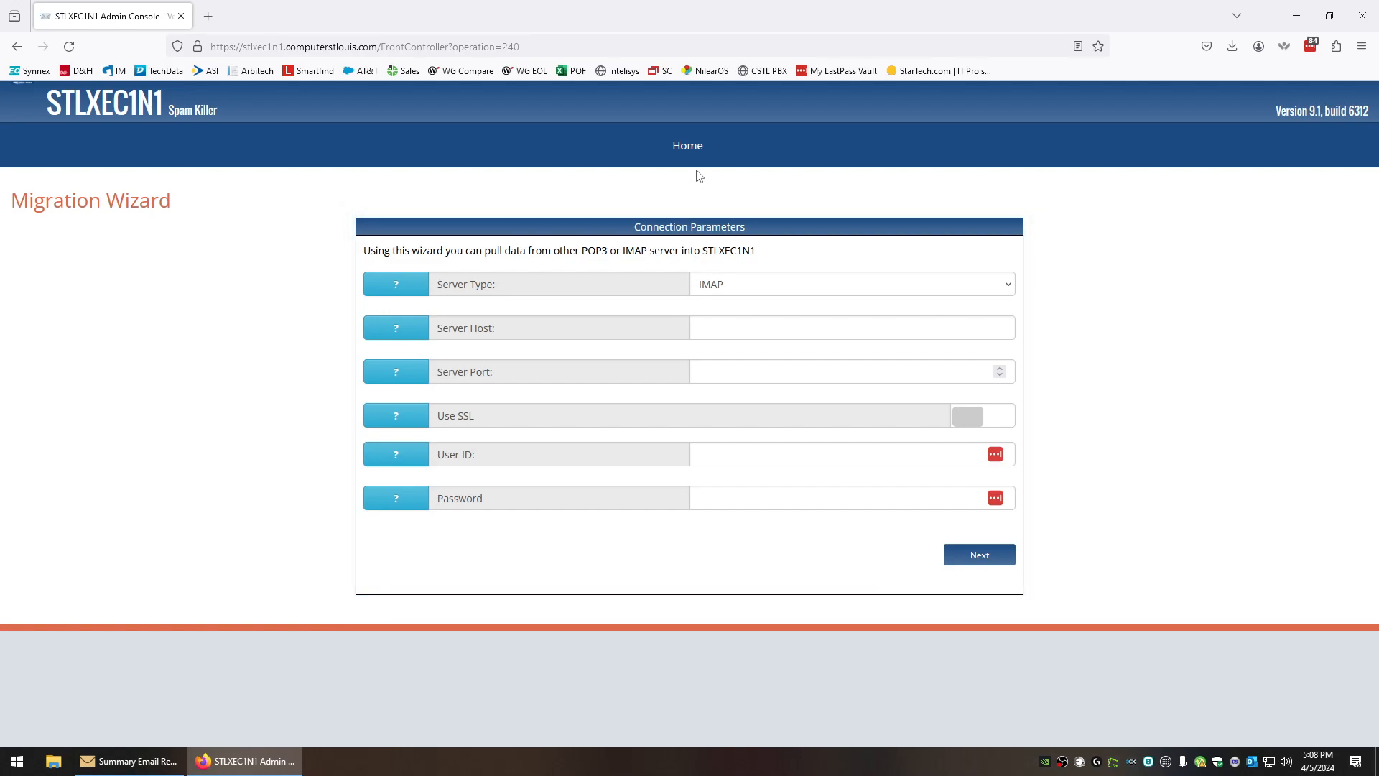
mouse_move(694, 160)
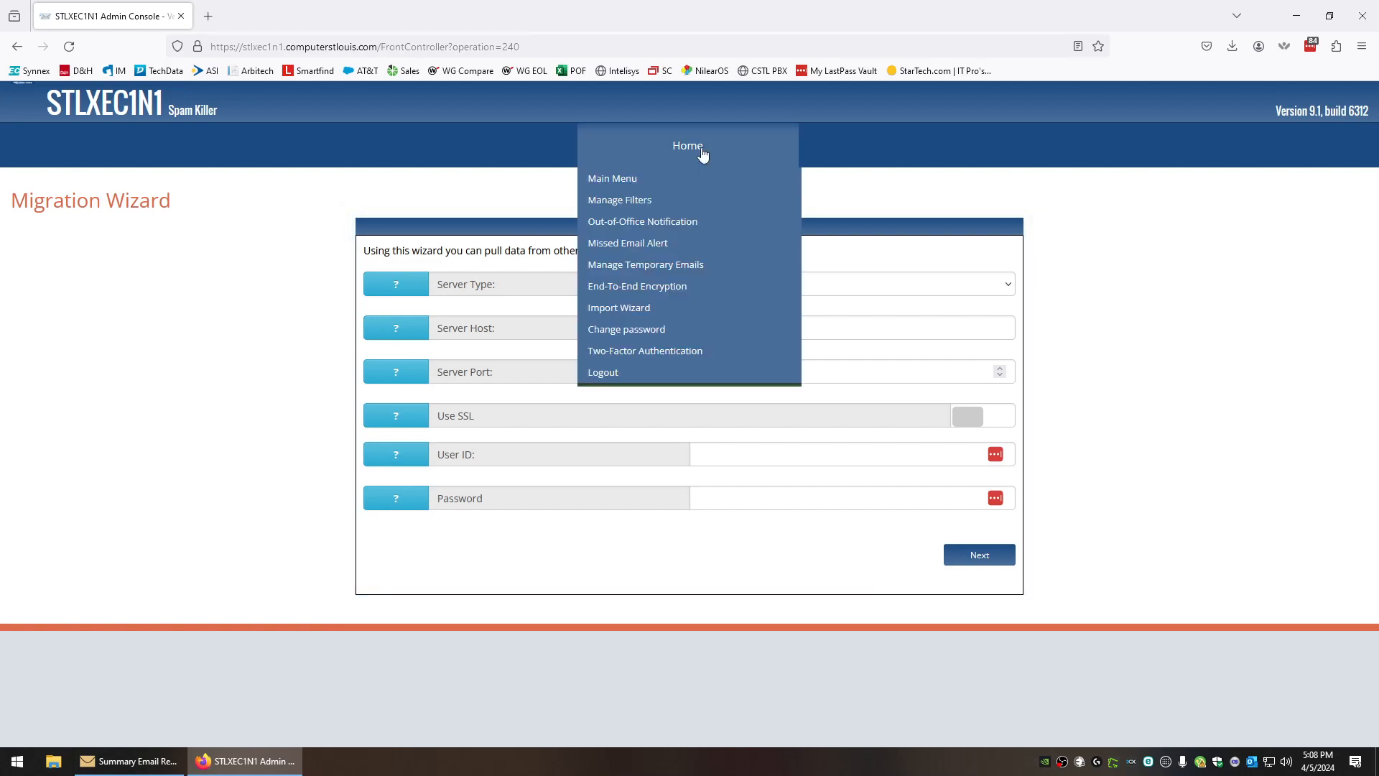
left_click(637, 332)
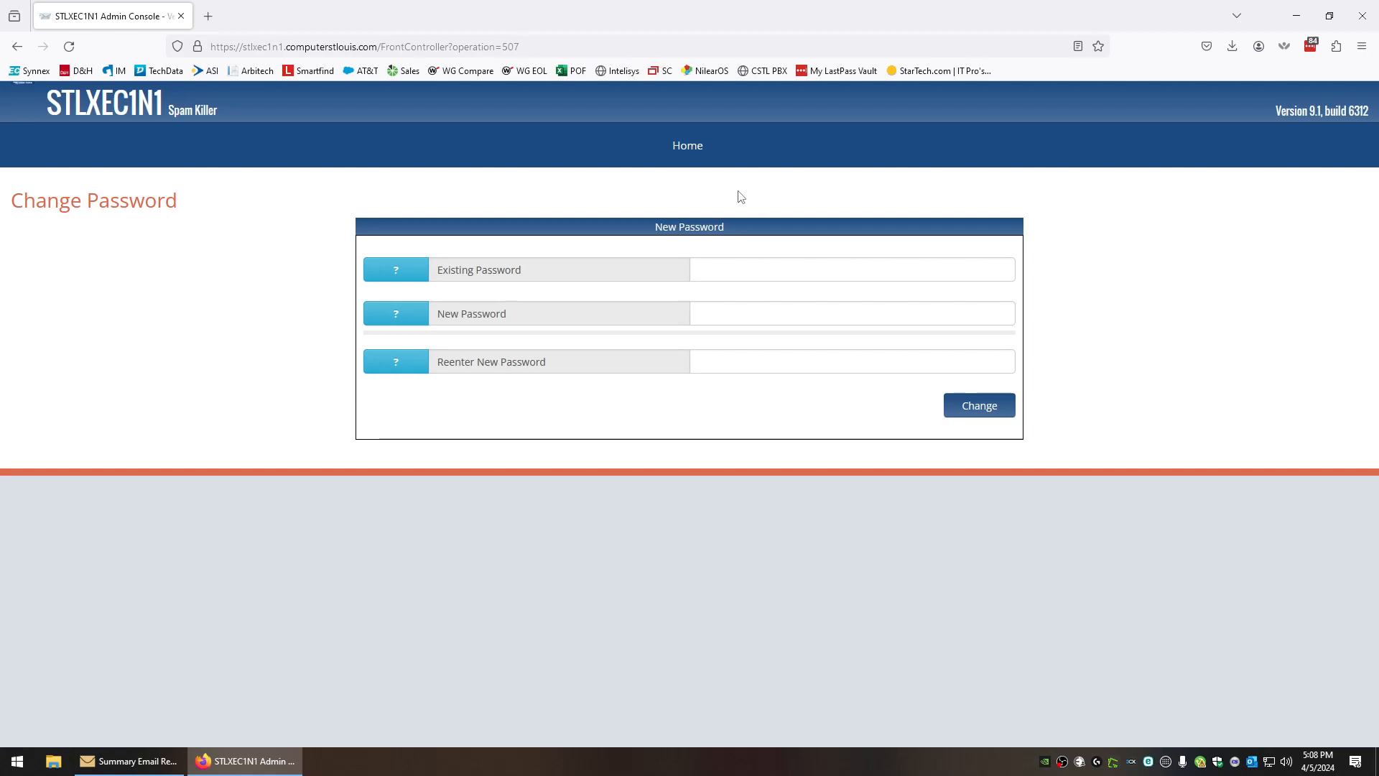
mouse_move(702, 160)
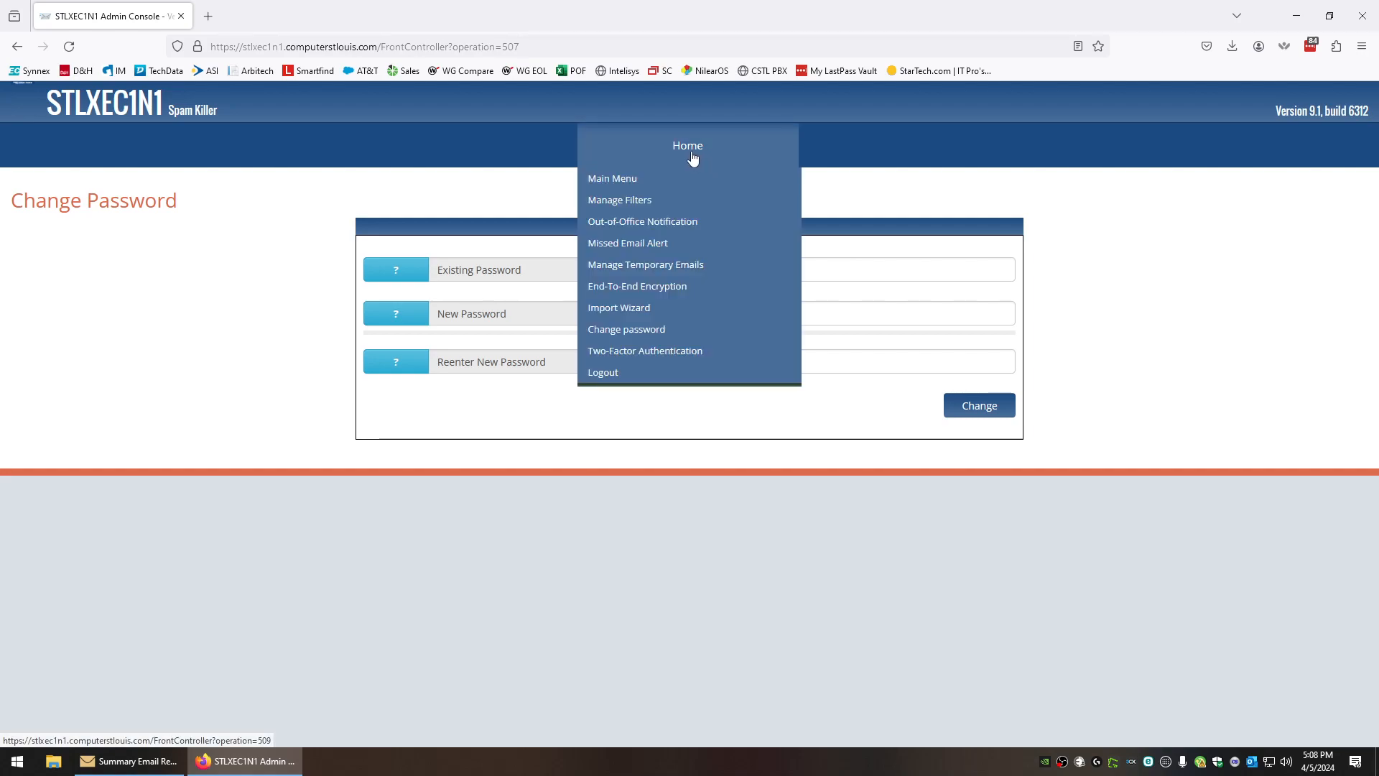
View the Two-Factor Authentication settings, then log out to the Sign In page
left_click(655, 352)
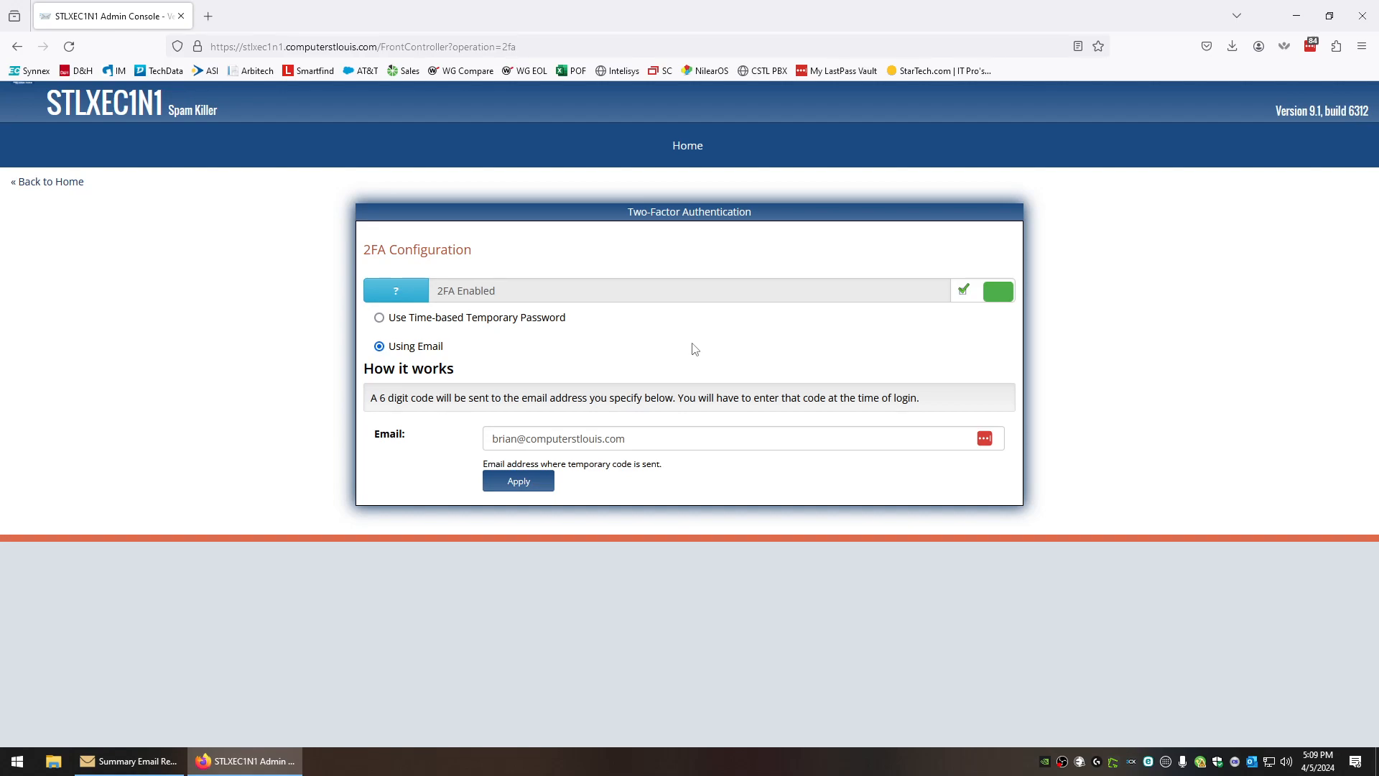
mouse_move(688, 145)
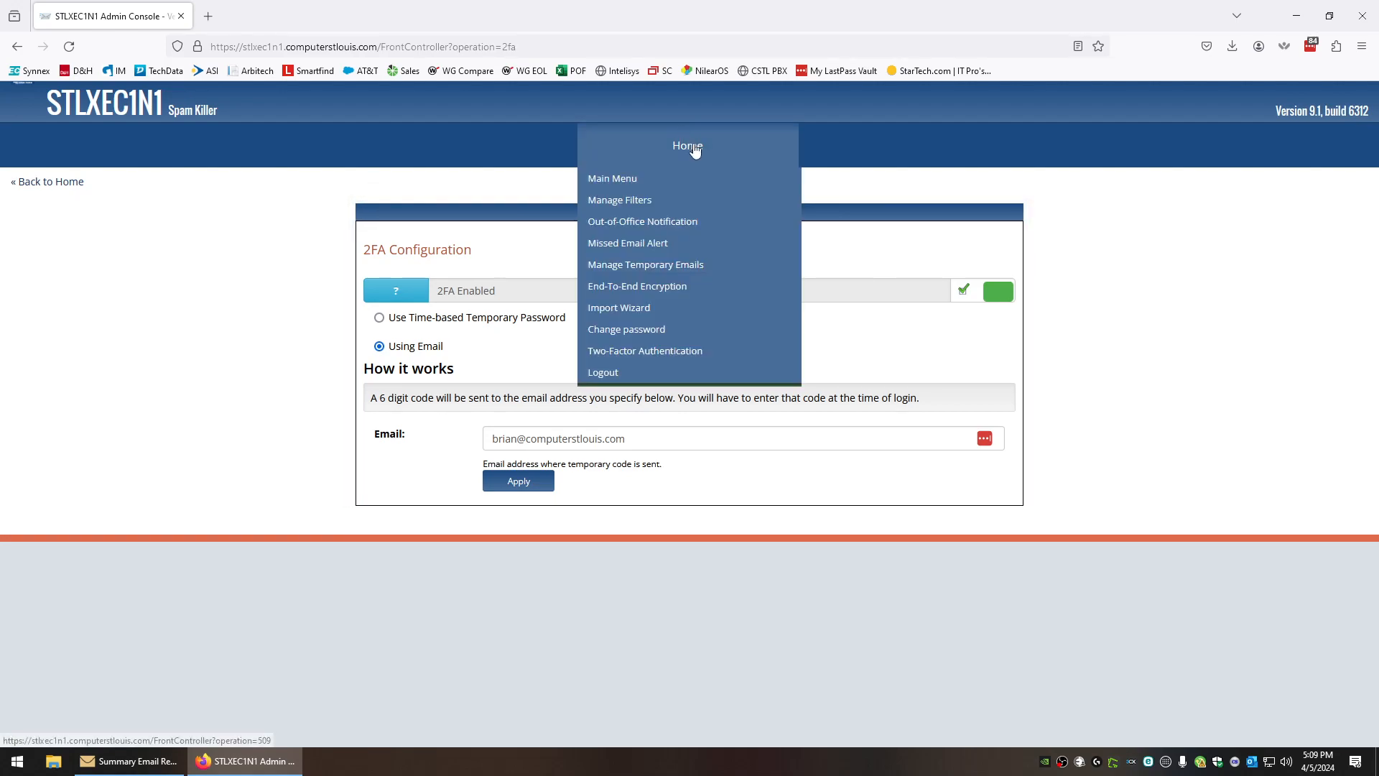
left_click(614, 374)
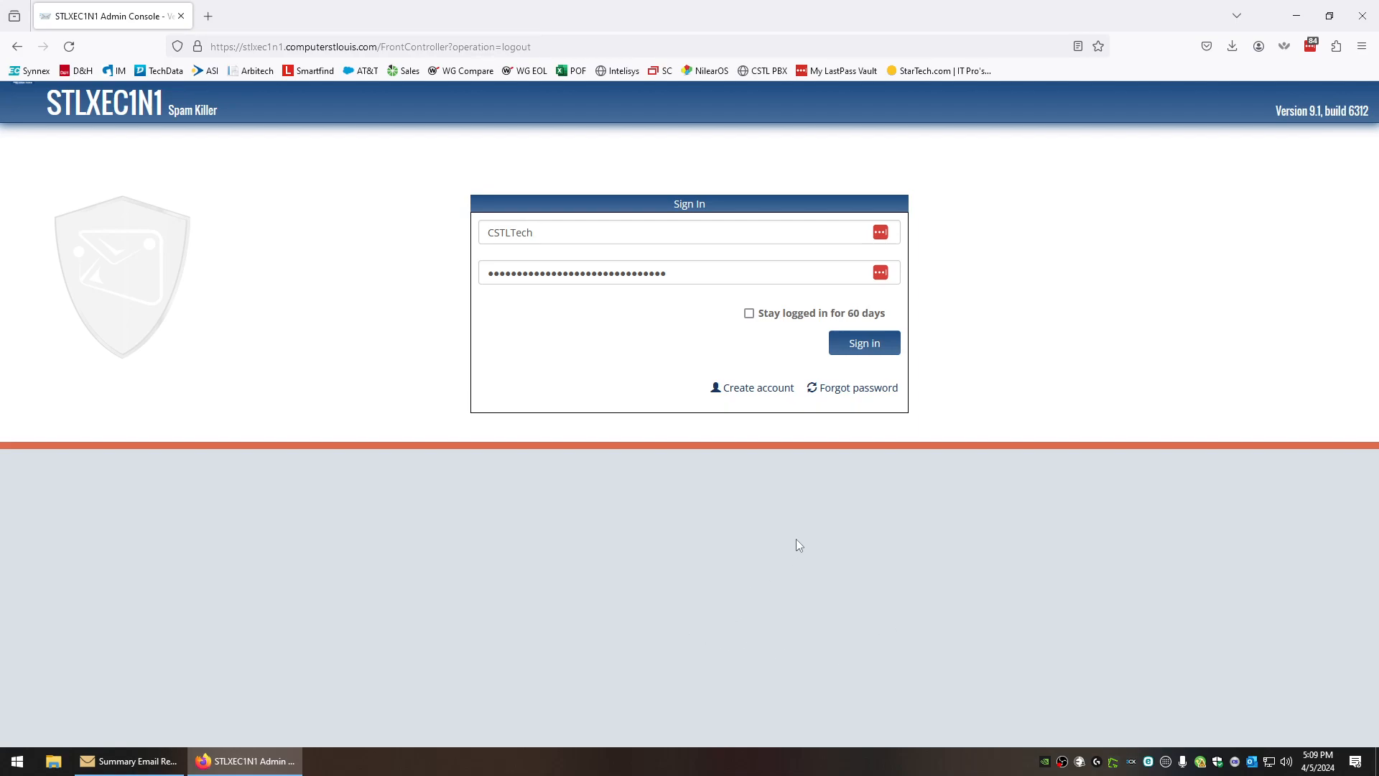
Close Firefox to return to the Outlook summary report email (22 processed, 6 spam, 16 good)
left_click(1363, 15)
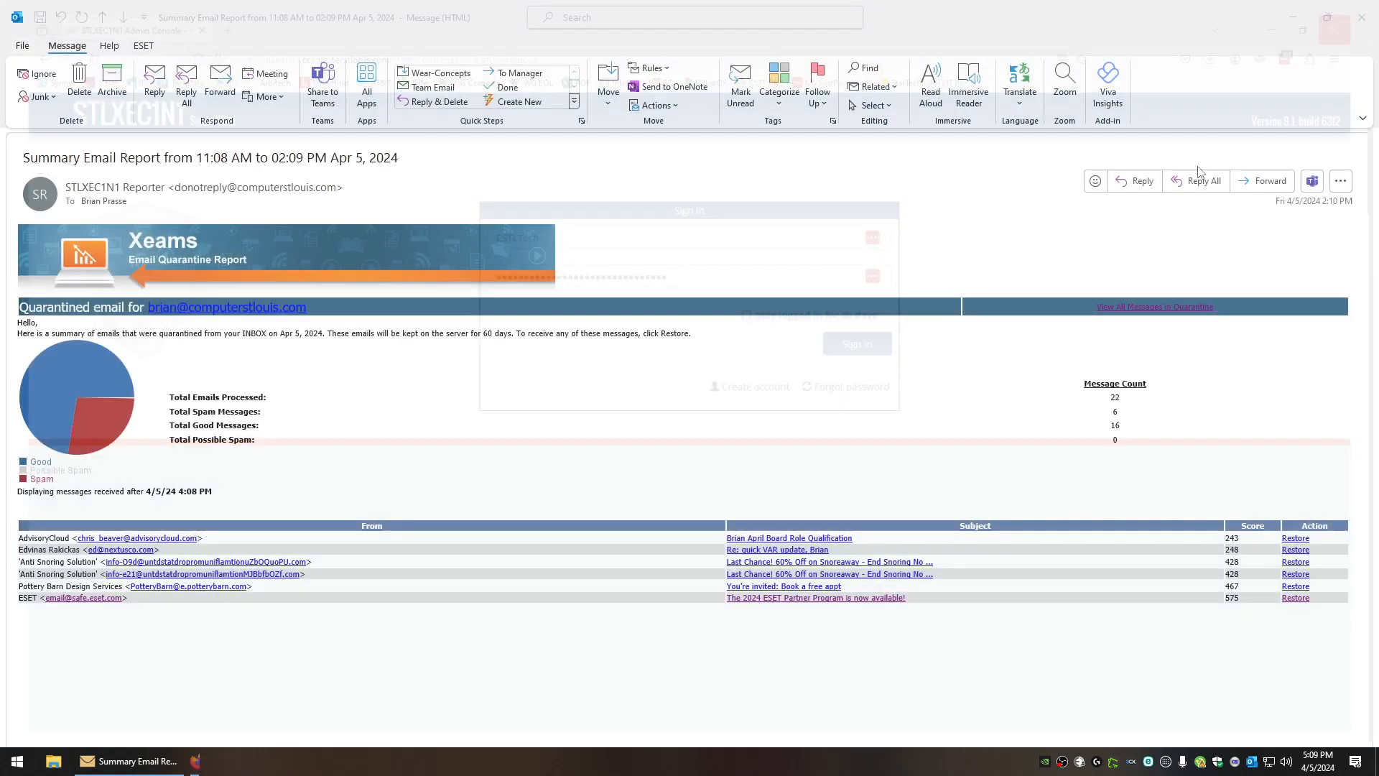